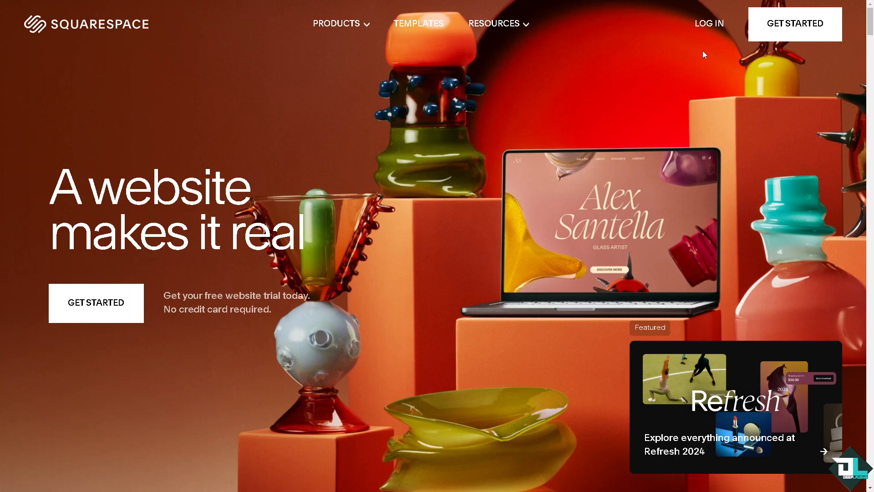
- Start creating a website and skip the questions about the site topic and the website goals
left_click(120, 303)
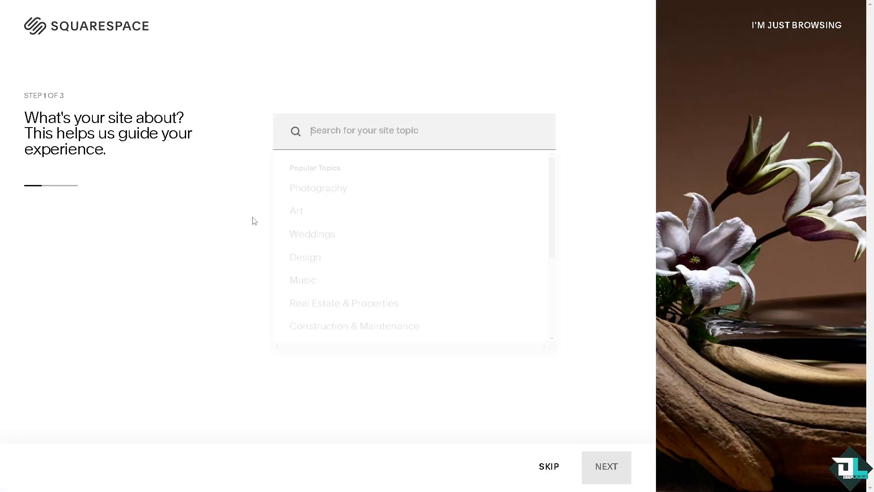
left_click(549, 467)
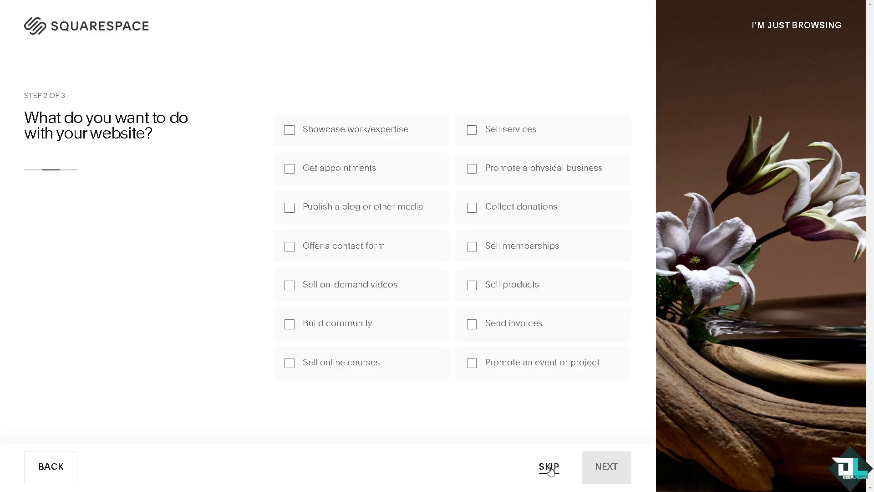
left_click(549, 467)
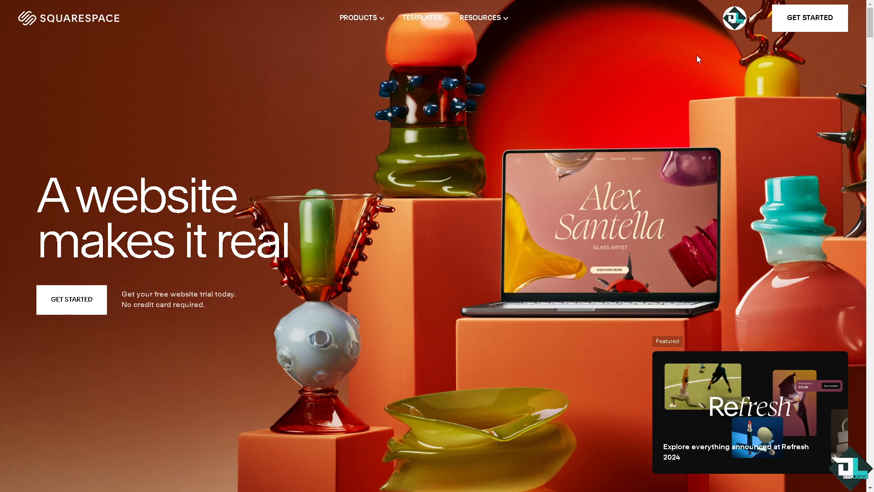
- Go to the account dashboard, open the Deep Laughs website and start editing its homepage
left_click(752, 21)
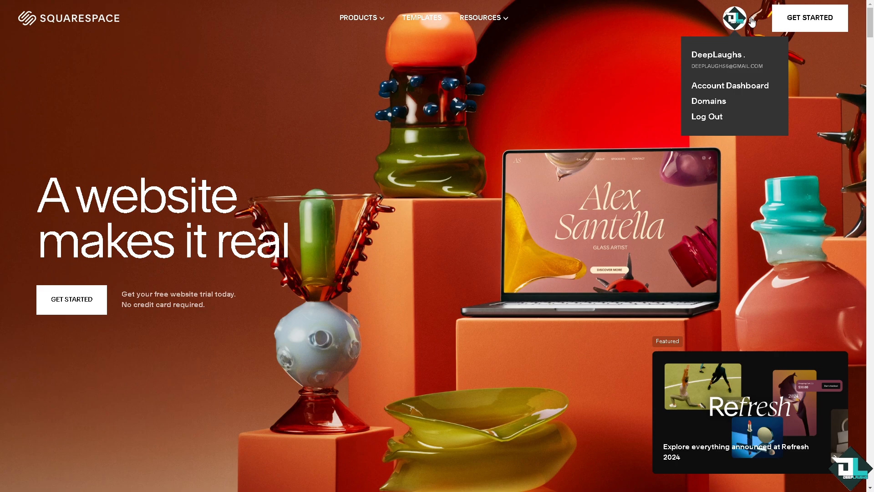
left_click(707, 92)
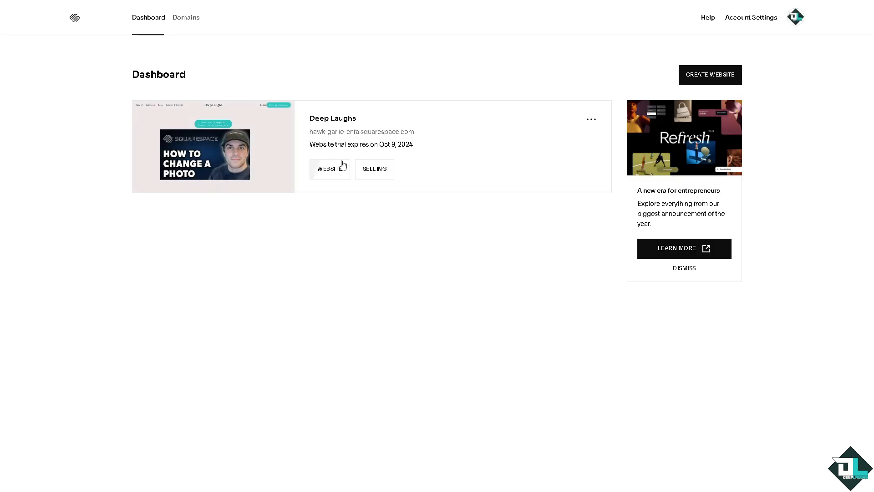
left_click(331, 170)
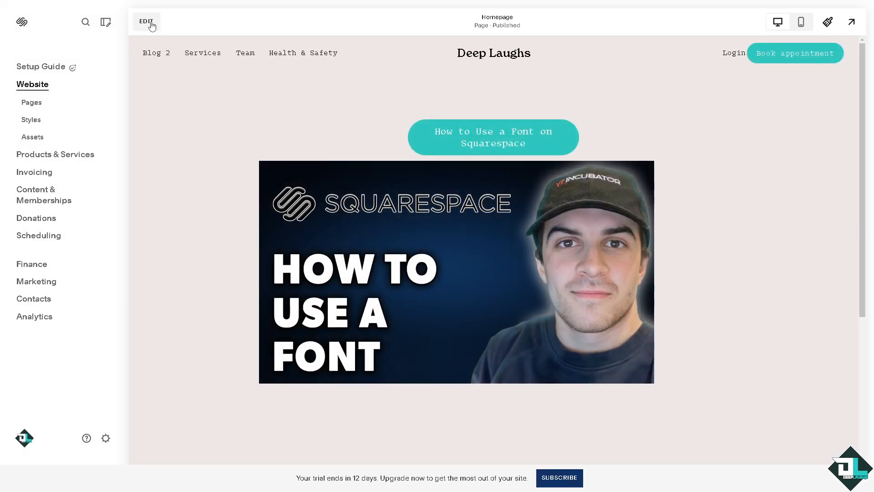
left_click(150, 24)
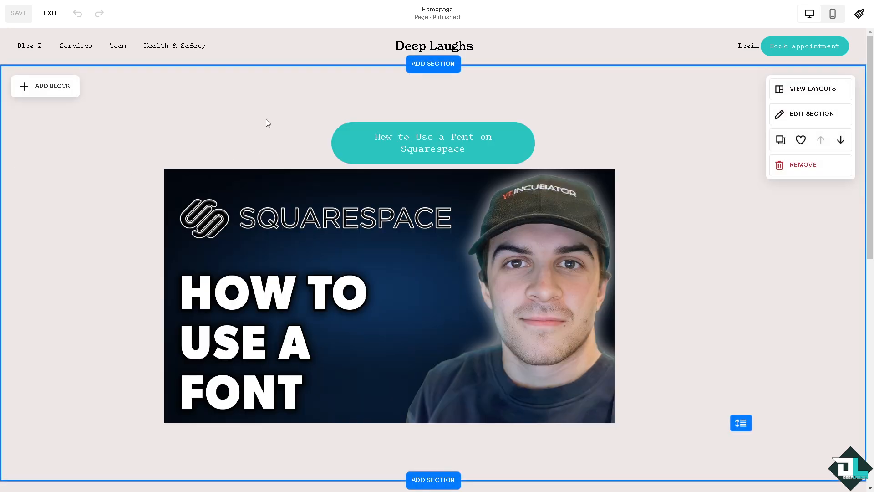
- Add a text block to the first homepage section with the text "How to Use a Font on Squarespace"
left_click(54, 86)
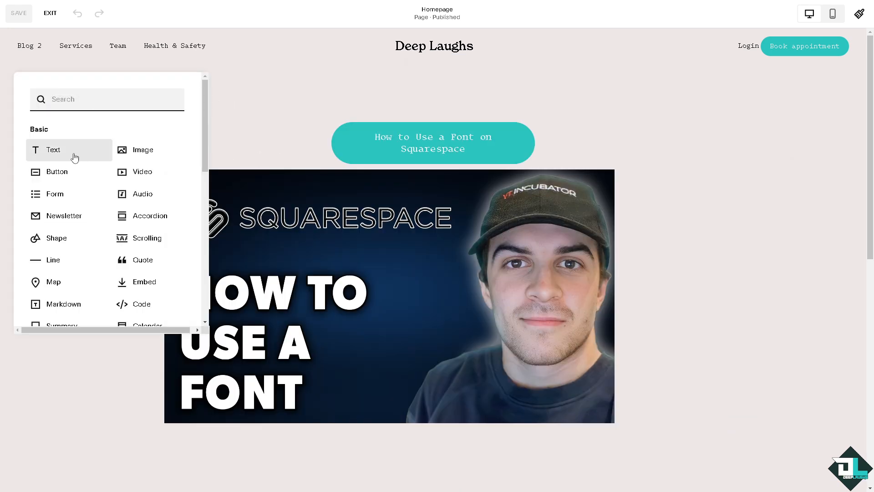
left_click(51, 153)
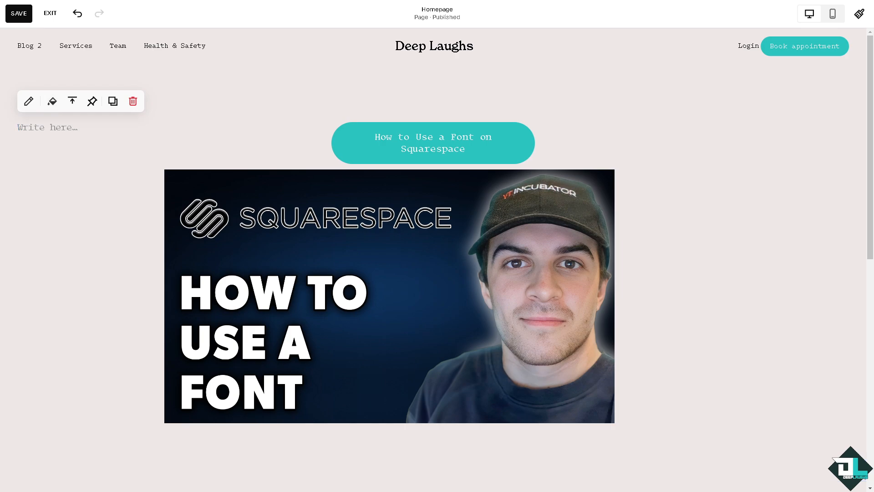
left_click(74, 131)
type("How to Use a Font on Squarespace")
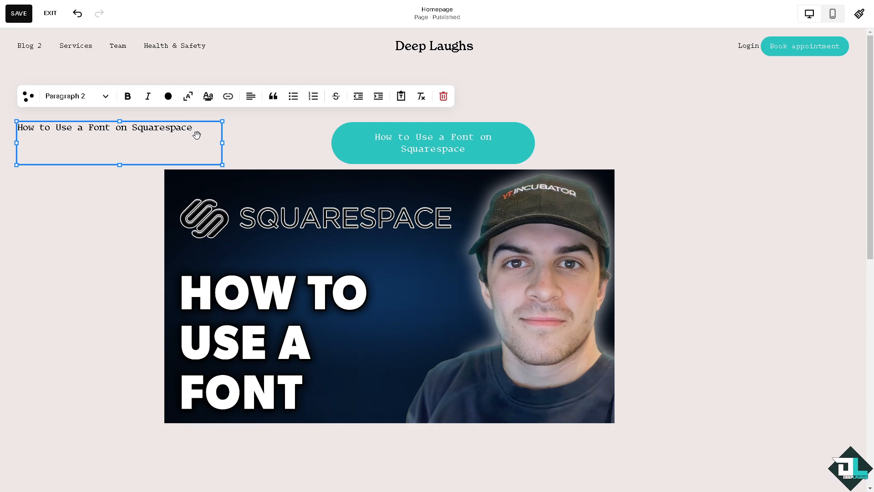
- Apply the Heading 1 style to the new text and widen its block past the middle of the section
left_click_drag(201, 129, 6, 134)
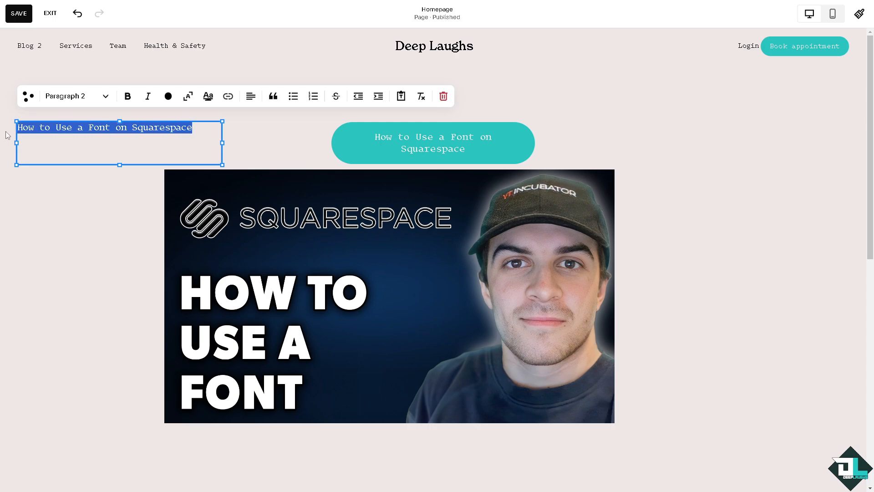
left_click(110, 97)
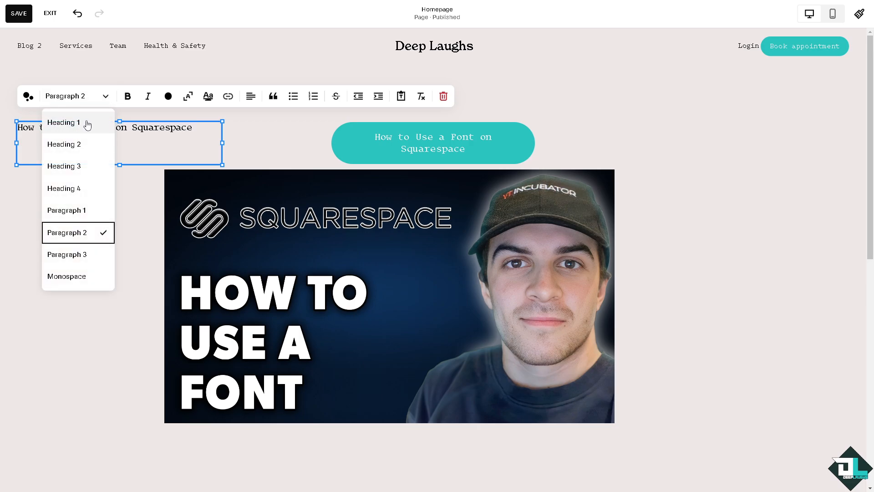
left_click(87, 124)
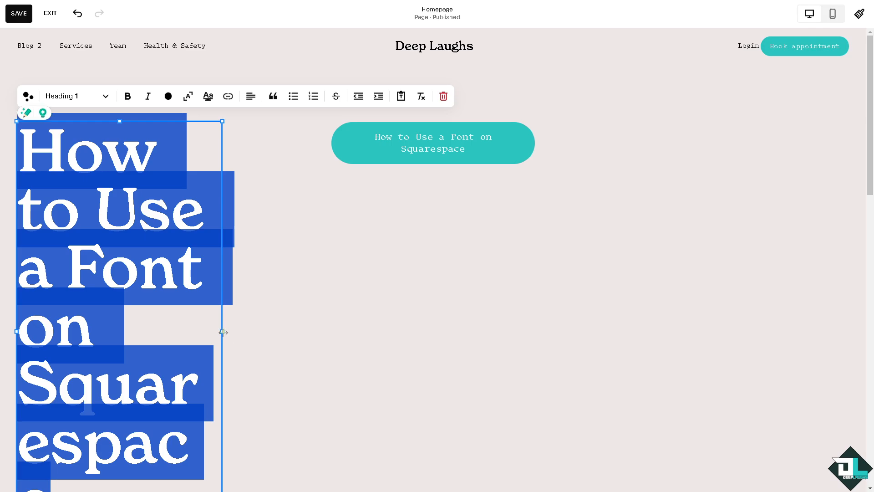
left_click_drag(223, 331, 536, 296)
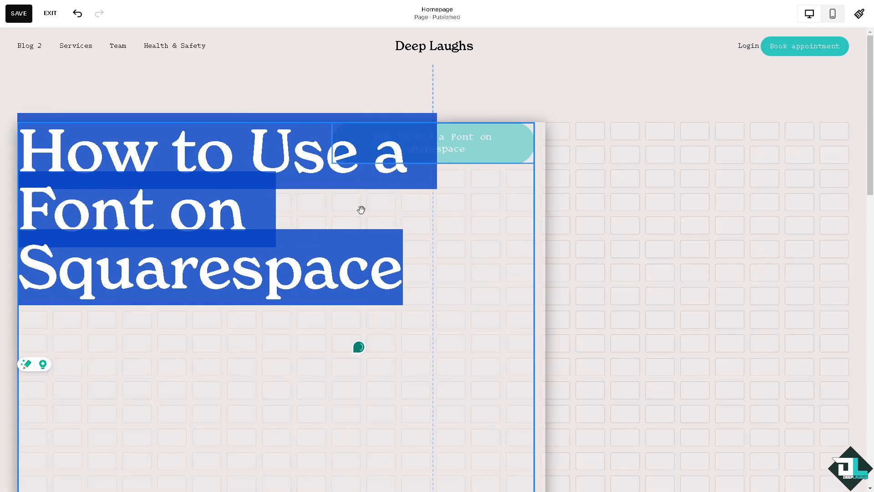
- Try the Heading 2, Heading 3 and Heading 4 styles in turn on the selected text
left_click(105, 96)
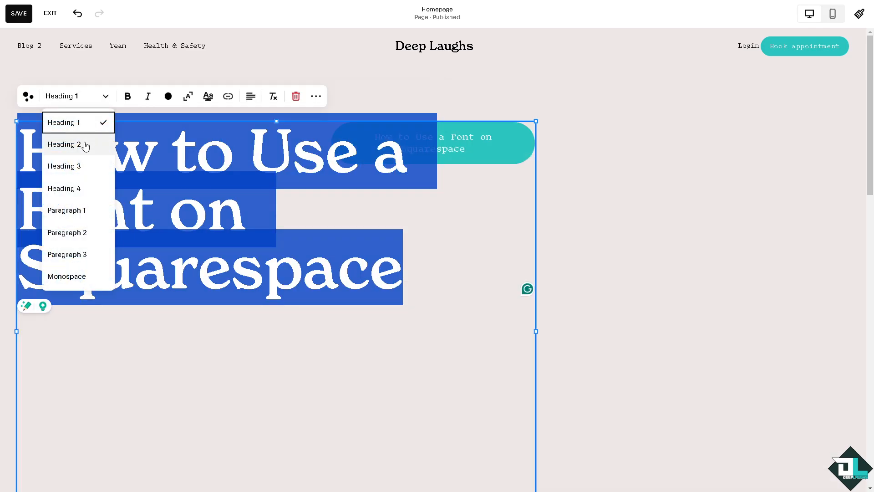
left_click(84, 143)
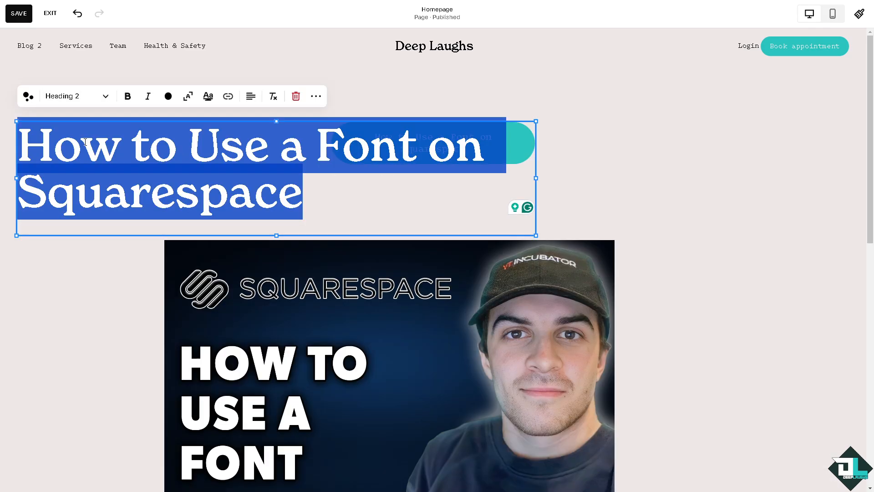
left_click(108, 98)
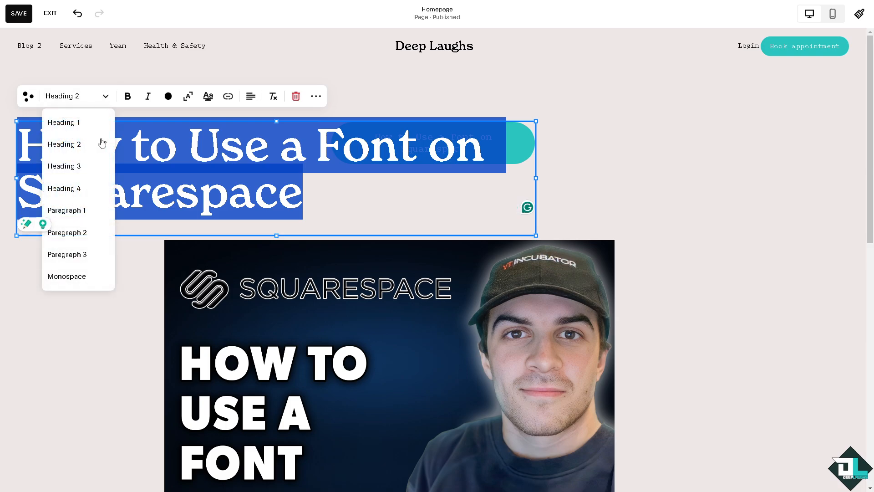
left_click(89, 168)
left_click(104, 96)
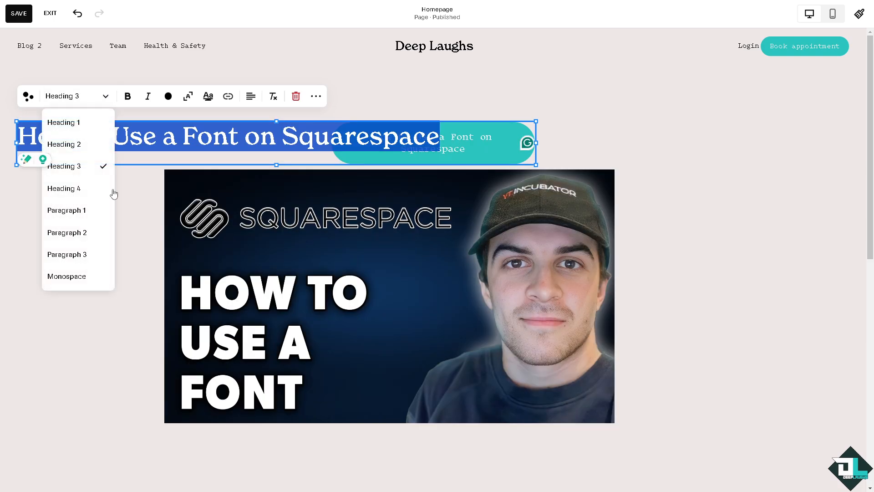
left_click(86, 197)
- Try the Paragraph 1, Paragraph 2 and Paragraph 3 styles in turn on the selected text
left_click(106, 98)
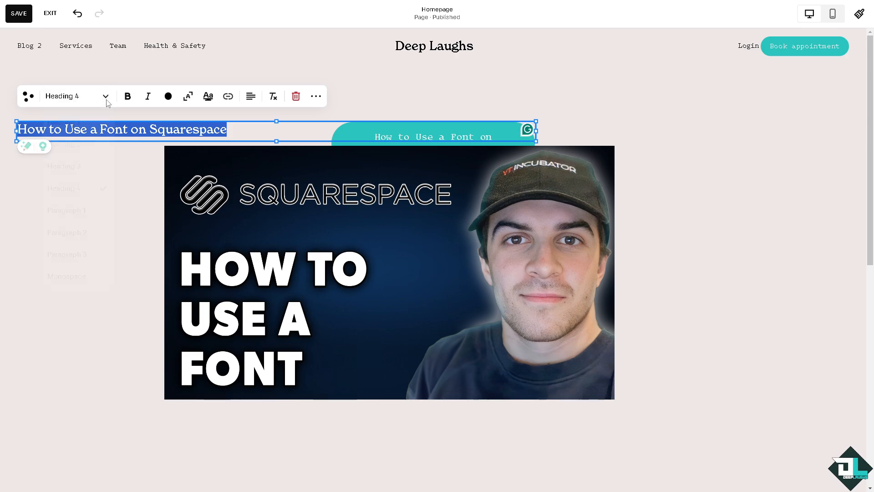
left_click(78, 211)
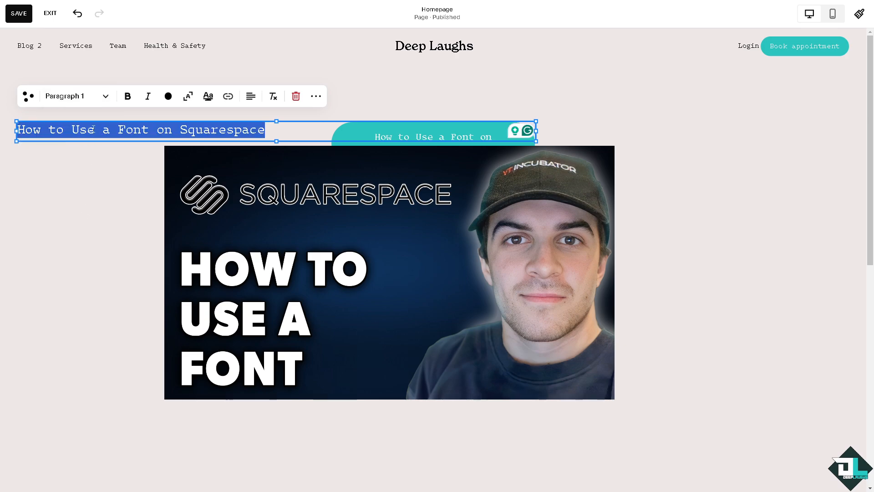
left_click(106, 98)
left_click(87, 233)
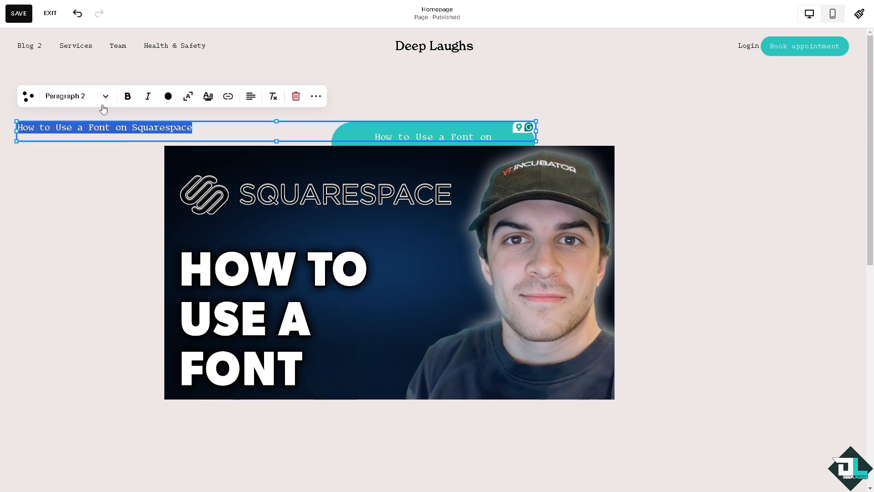
left_click(106, 98)
left_click(84, 254)
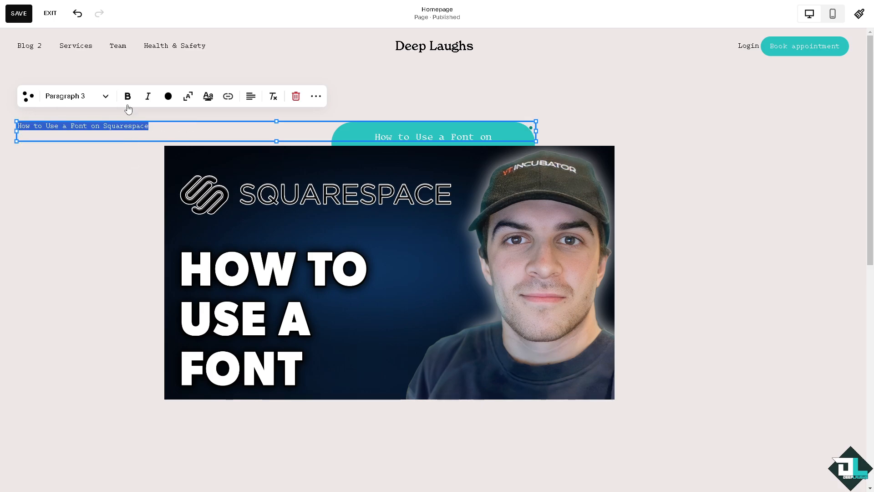
- Apply the Monospace style to the text and narrow its block to fit the single line
left_click(109, 98)
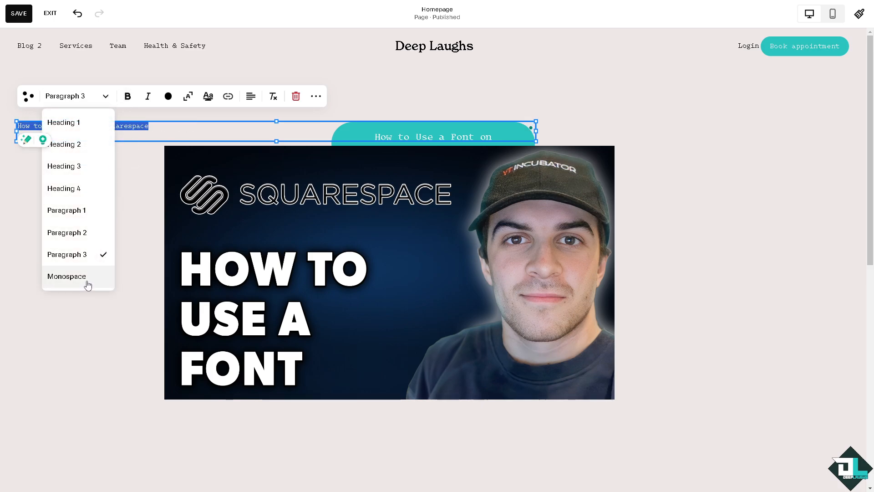
left_click(87, 281)
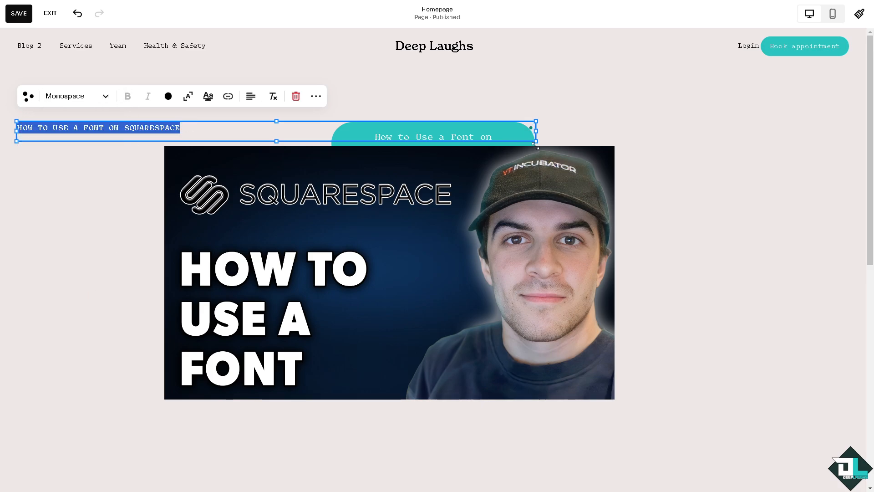
left_click_drag(534, 142, 182, 130)
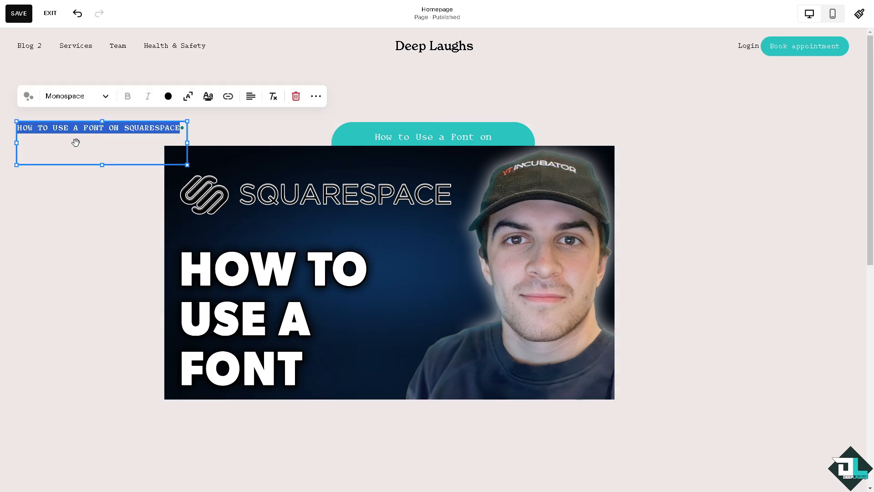
- Move the text block directly below the thumbnail image, aligned with the teal button's column
left_click(68, 241)
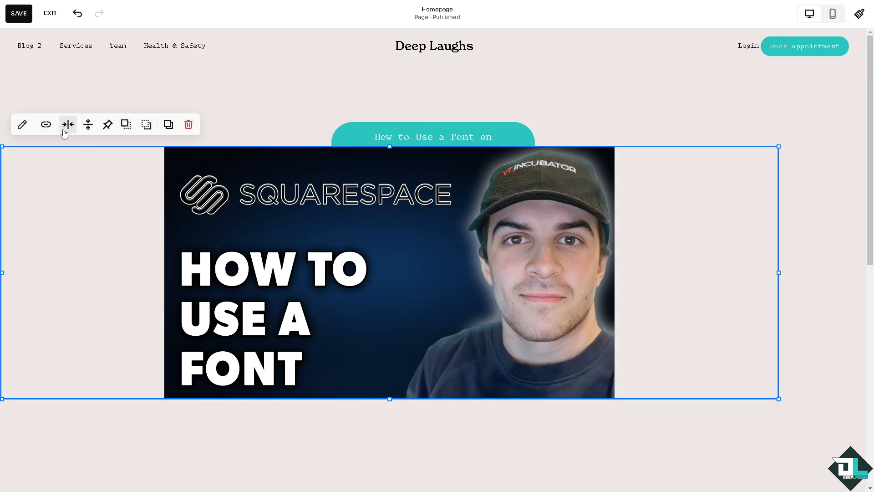
left_click(249, 81)
left_click_drag(93, 130, 407, 415)
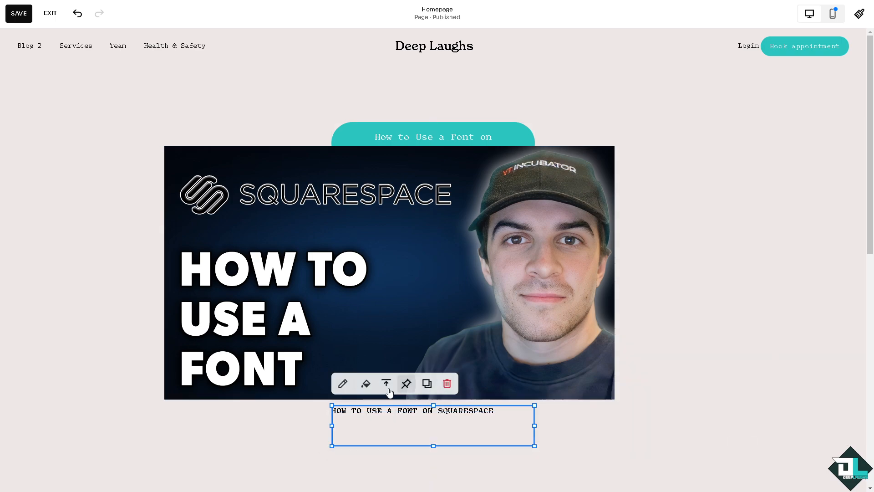
left_click(409, 415)
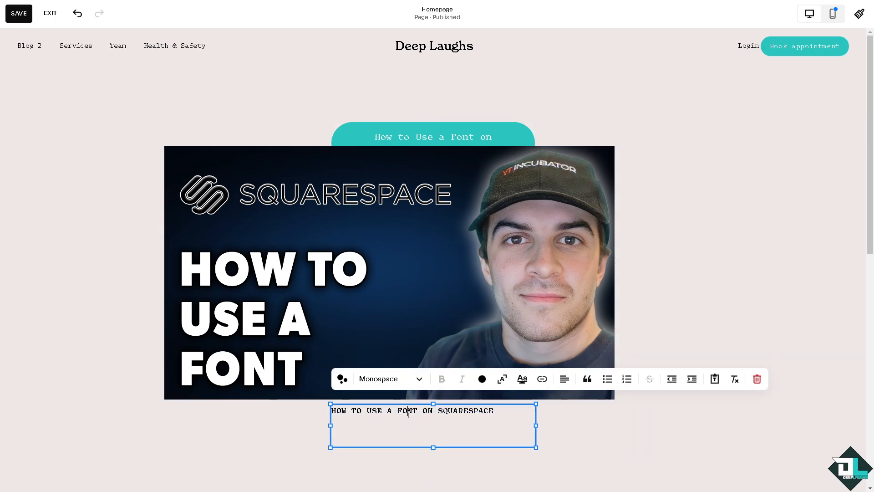
triple_click(409, 415)
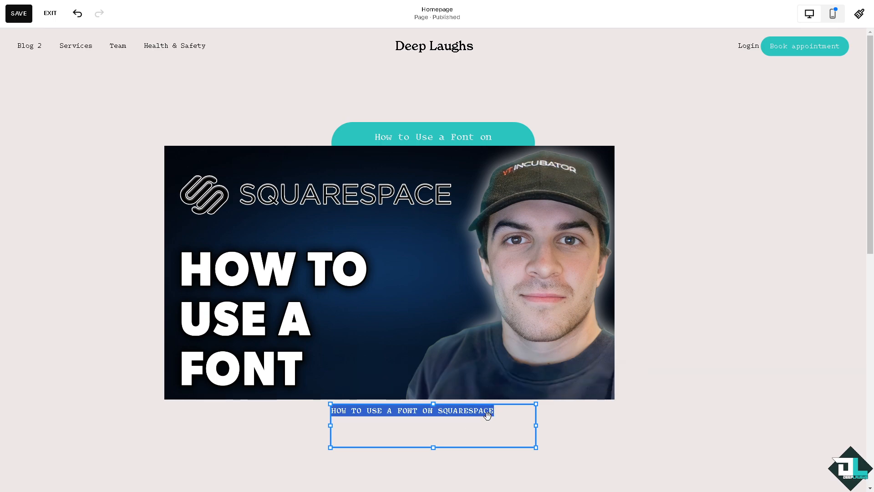
left_click_drag(500, 411, 321, 410)
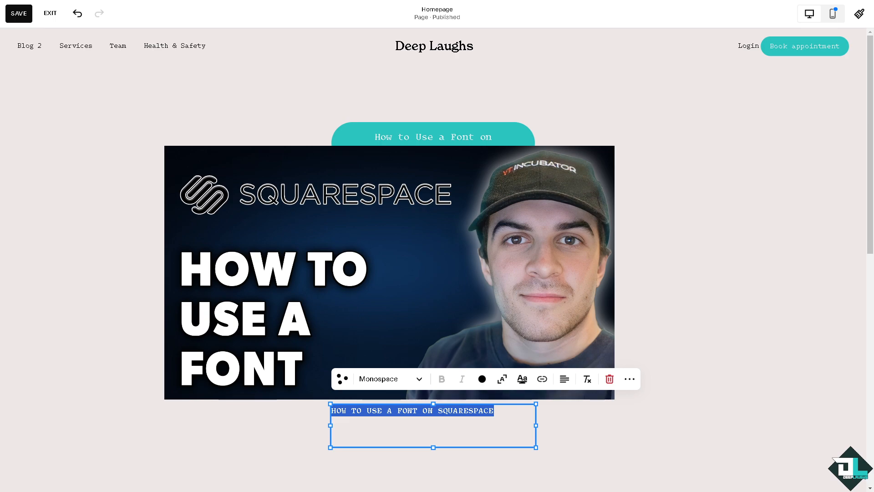
- Deselect the text block and save the homepage changes
left_click(726, 130)
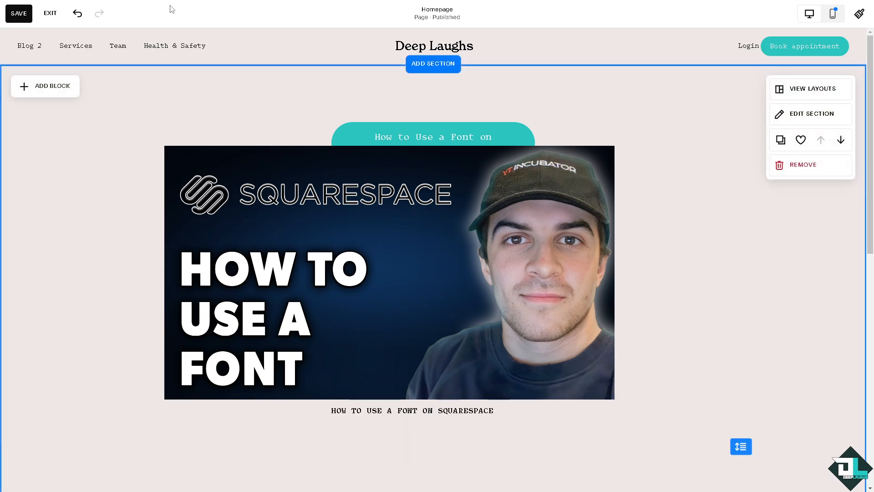
left_click(24, 17)
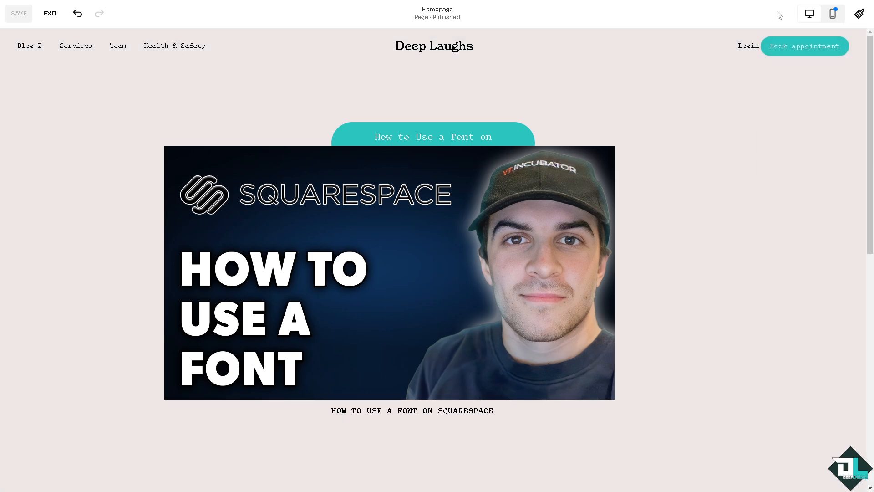
- Open the site-wide font packs from the Fonts section of Site Styles
left_click(861, 15)
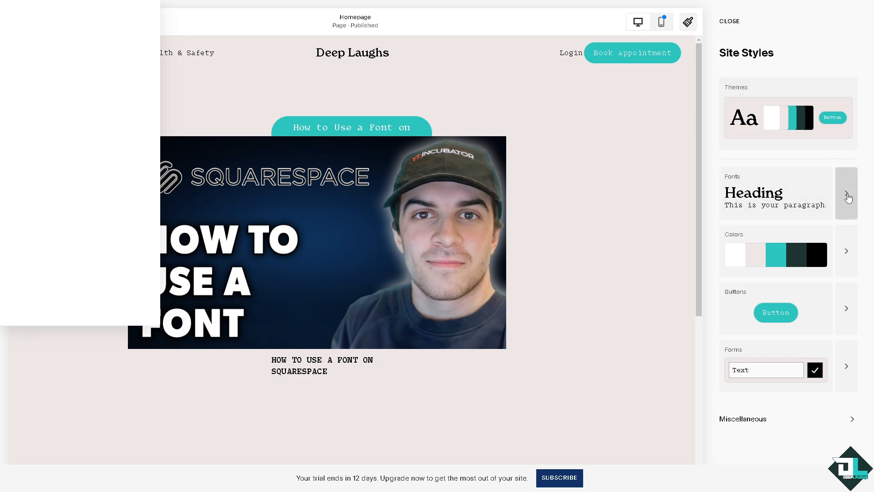
left_click(847, 197)
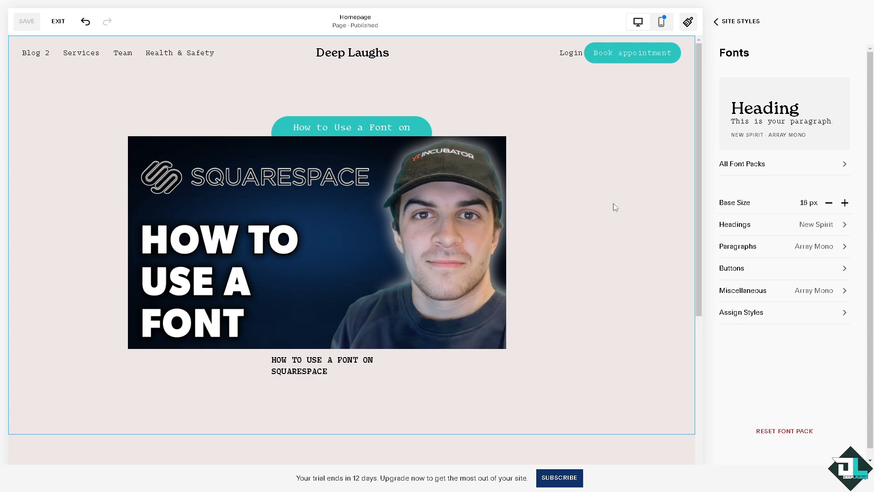
left_click(816, 169)
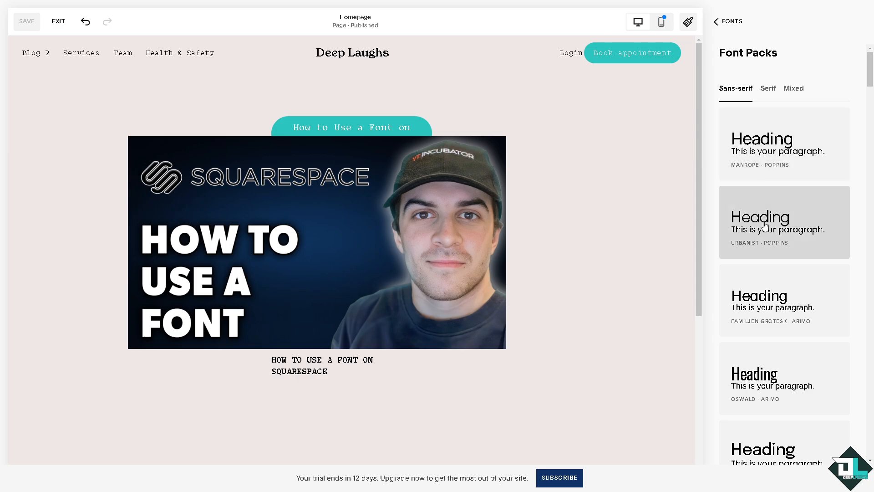
- Try the Manrope/Poppins, Urbanist/Poppins, Familjen Grotesk/Arimo and Oswald/Arimo sans-serif font packs in turn
left_click(764, 148)
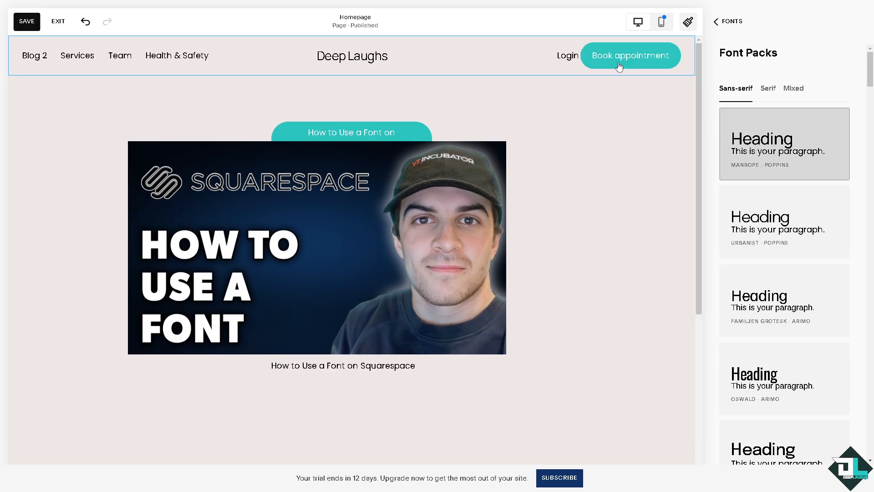
left_click(788, 227)
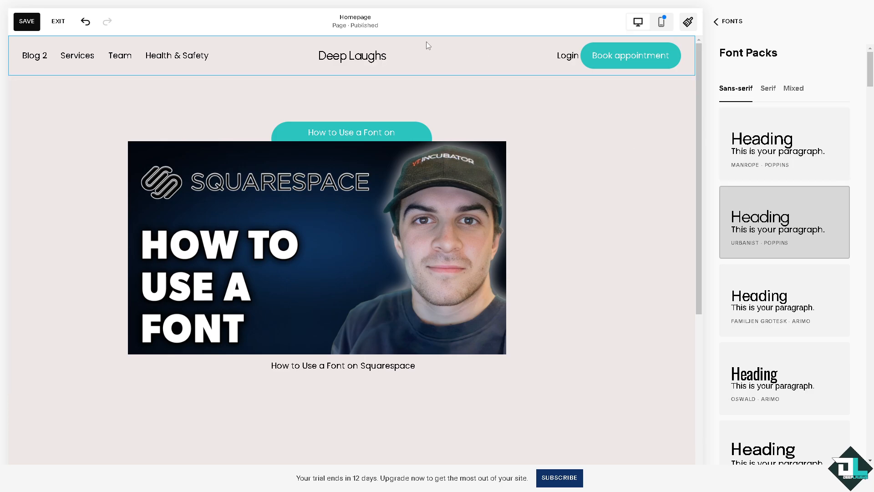
left_click(781, 303)
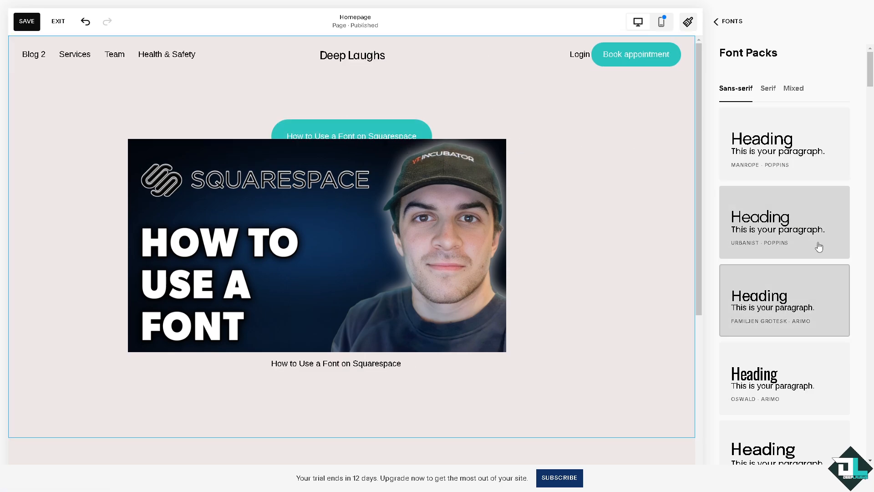
left_click(767, 382)
scroll(767, 382, "down", 2)
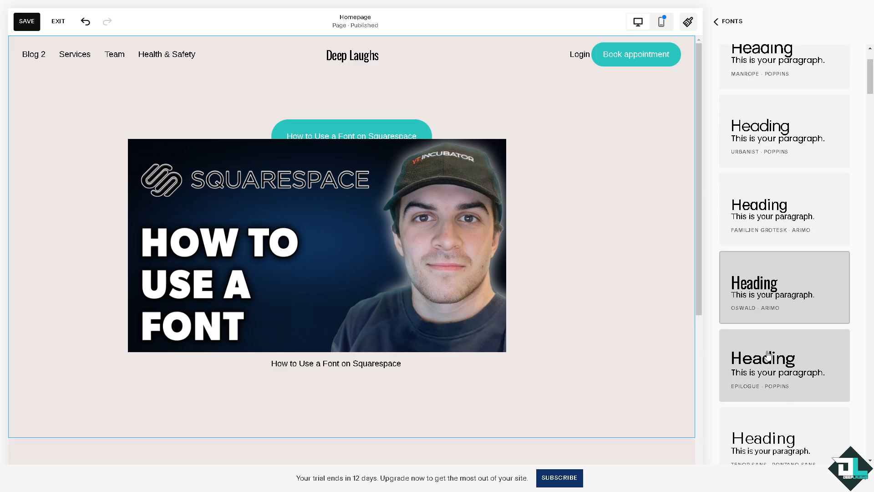
- Try further sans-serif font packs, including Epilogue/Poppins, Epilogue/Pontano Sans, Manrope/Nunito Sans and Sansita/Nunito Sans
left_click(768, 357)
scroll(778, 371, "down", 2)
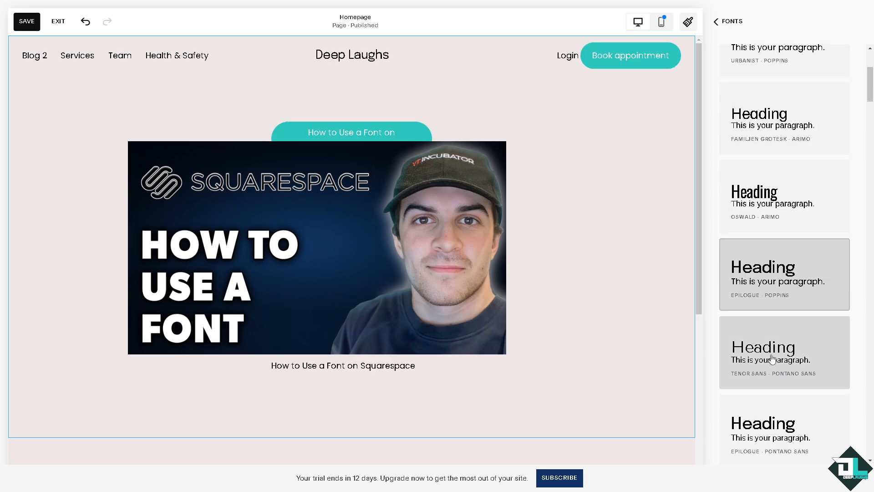
scroll(772, 358, "down", 1)
left_click(773, 358)
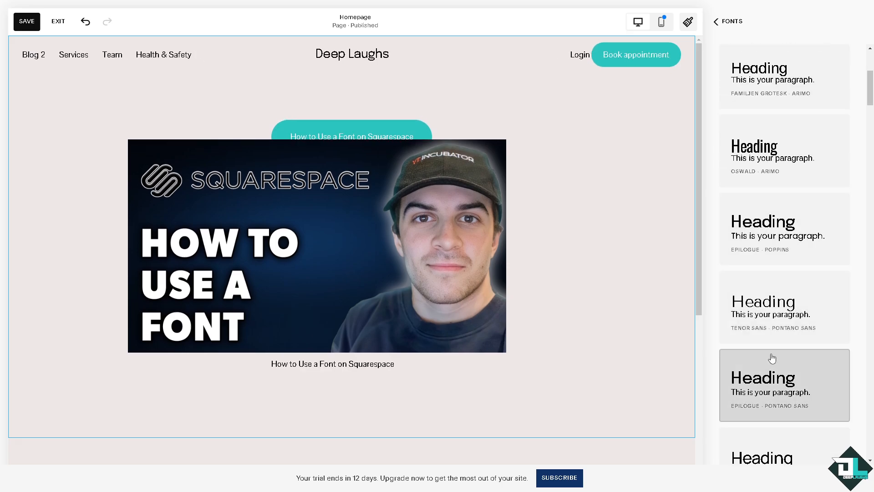
scroll(772, 364, "down", 2)
left_click(768, 371)
scroll(768, 370, "down", 3)
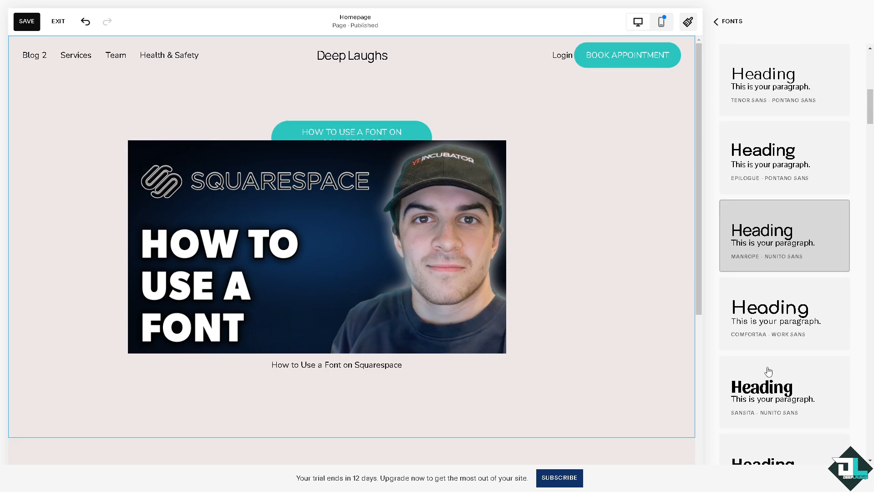
scroll(768, 371, "down", 2)
left_click(772, 316)
scroll(774, 308, "down", 5)
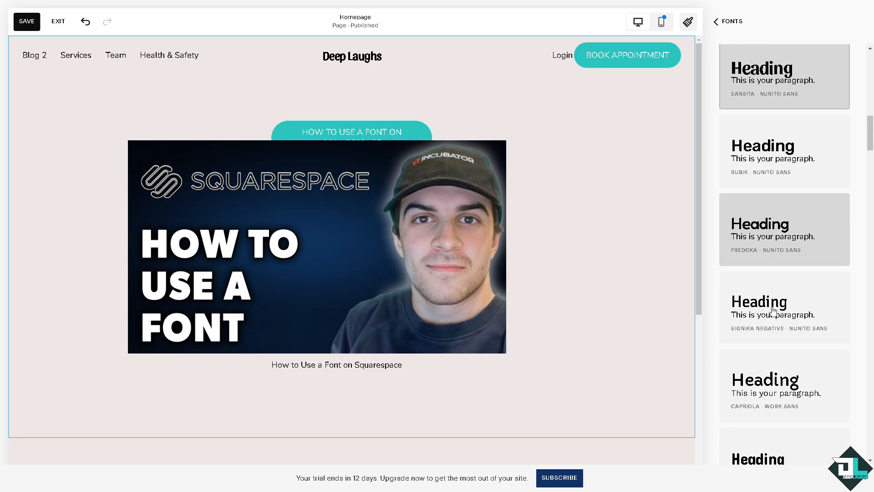
left_click(809, 152)
- Apply the Antique Olive Nord and ITC Avant Garde Gothic Pro font pack to the site
left_click_drag(869, 152, 872, 409)
left_click(783, 249)
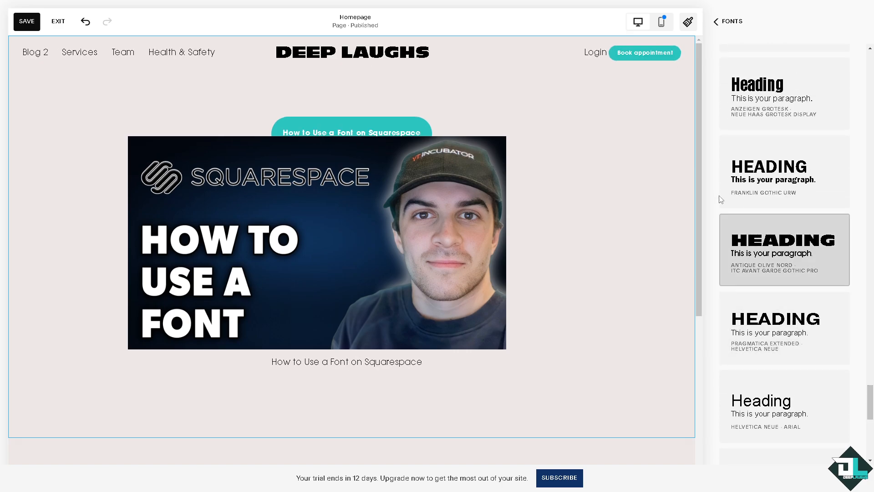
scroll(728, 91, "up", 5)
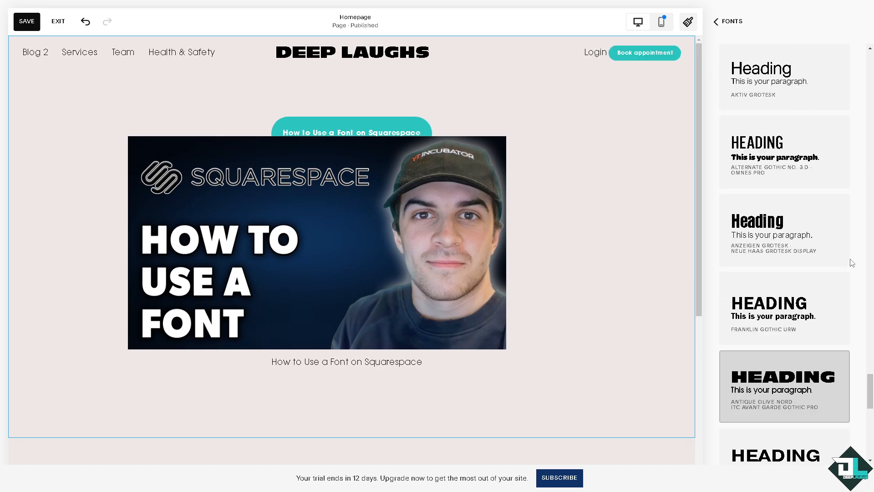
- Return to the Fonts overview and reduce the site's base font size to 12 px
left_click(717, 21)
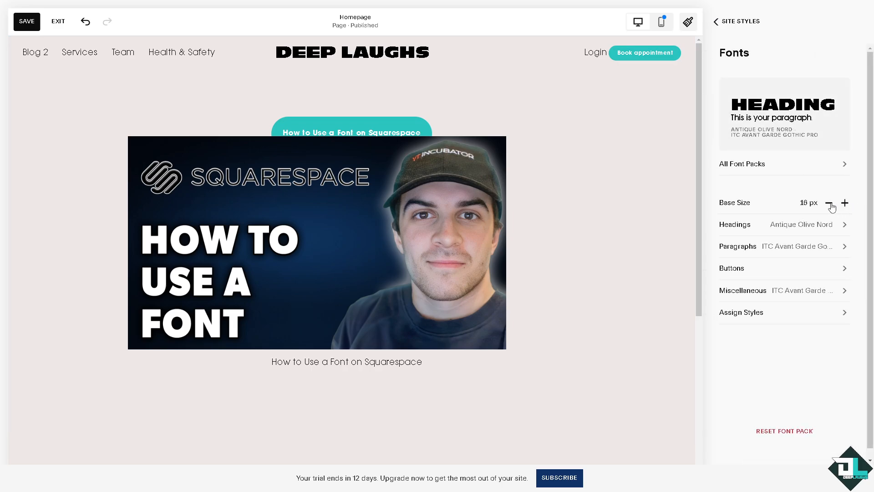
left_click(829, 203)
left_click(829, 203)
left_click(830, 205)
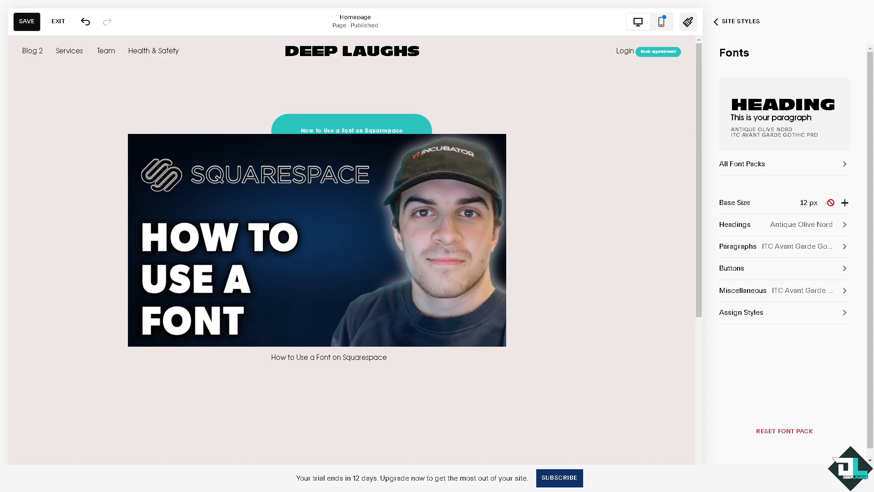
- Open the headings' font family choice, try ITC Avant Garde Gothic Pro and switch back to Antique Olive Nord
left_click(842, 227)
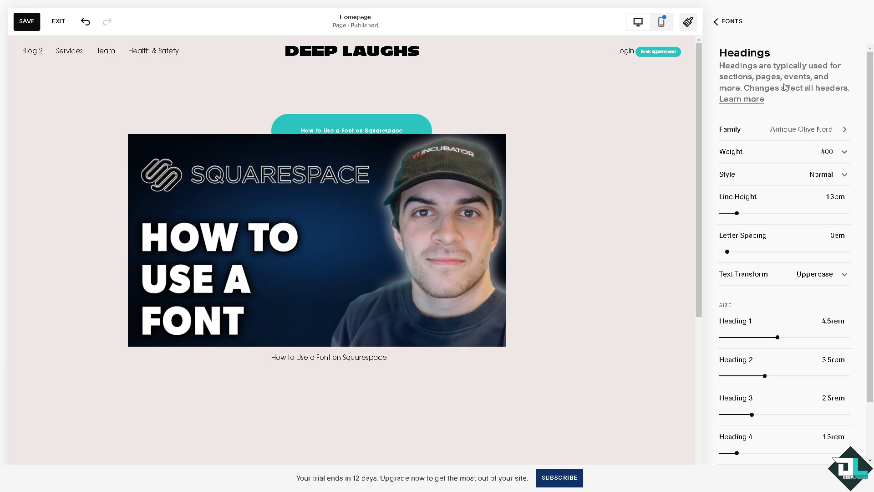
left_click(829, 130)
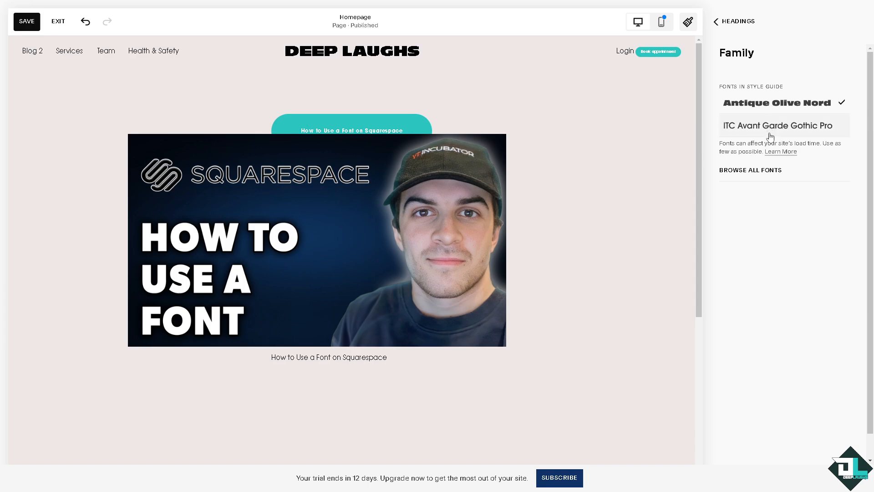
left_click(774, 130)
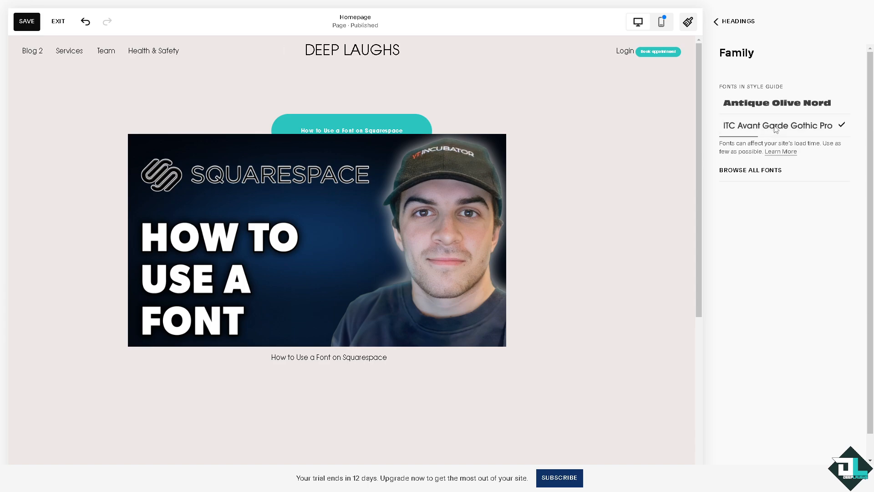
left_click(776, 107)
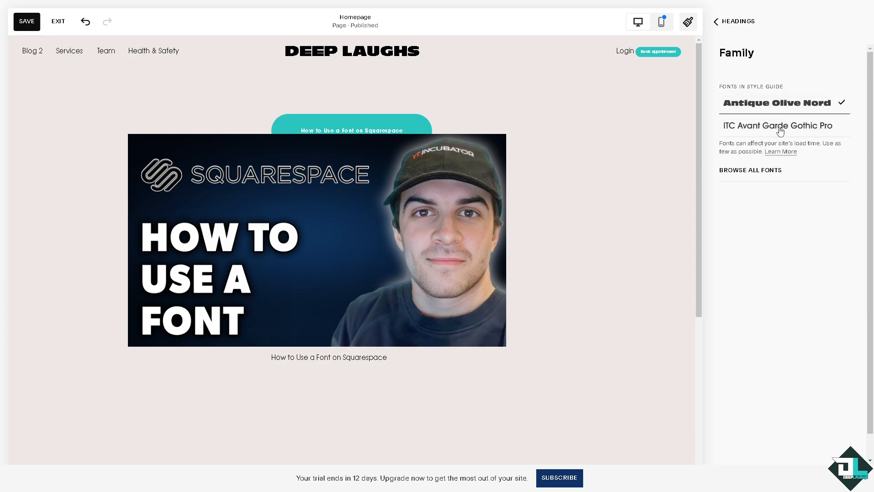
- Browse all fonts for the headings, try Alfa Slab One and set the family to Permanent Marker
left_click(770, 171)
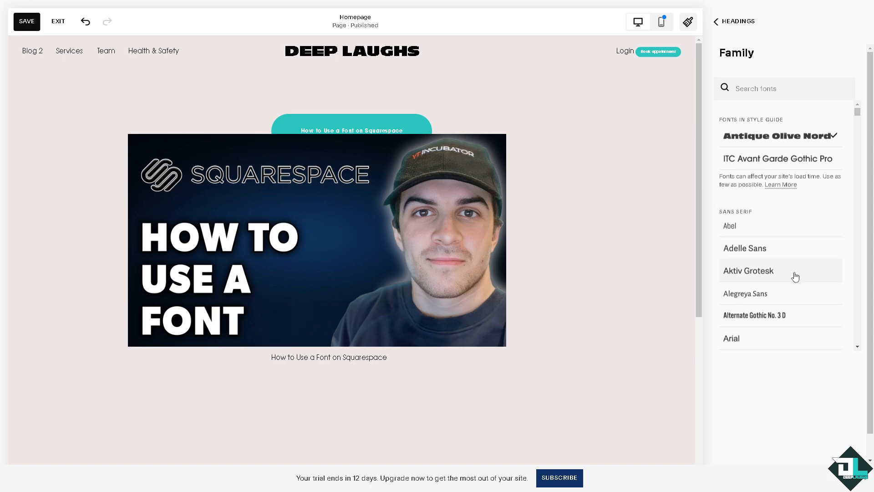
scroll(792, 252, "down", 15)
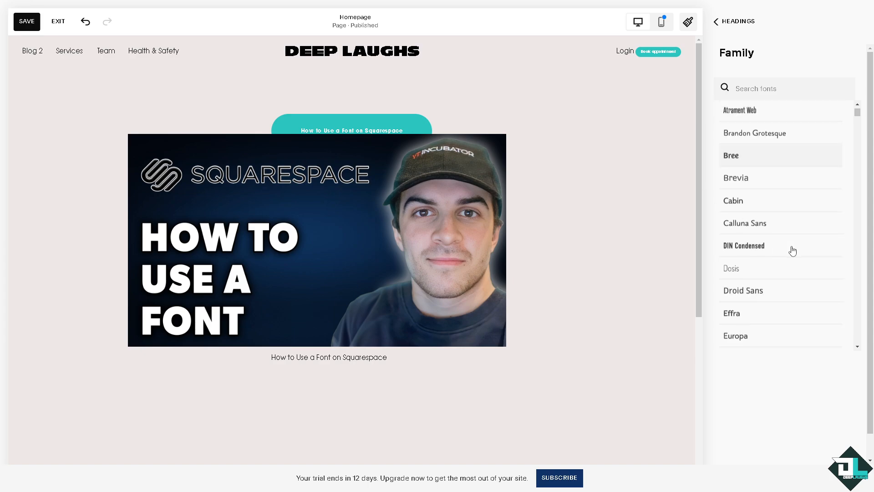
scroll(793, 248, "down", 13)
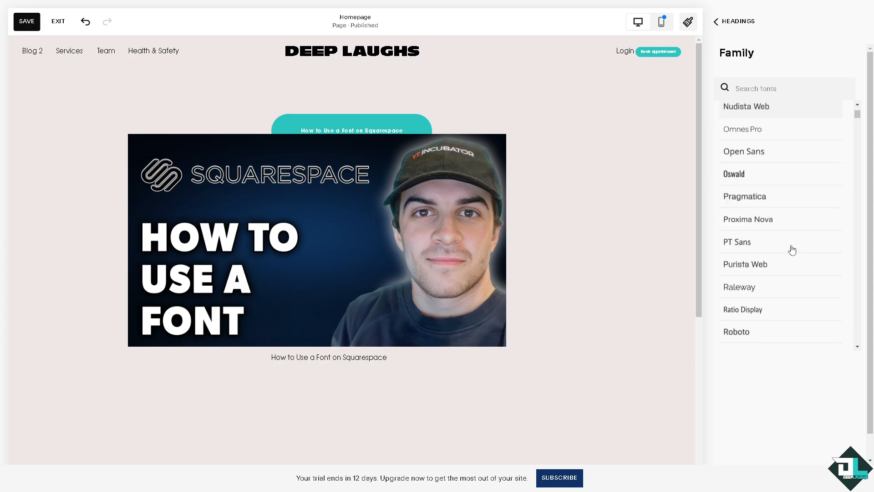
scroll(793, 249, "down", 14)
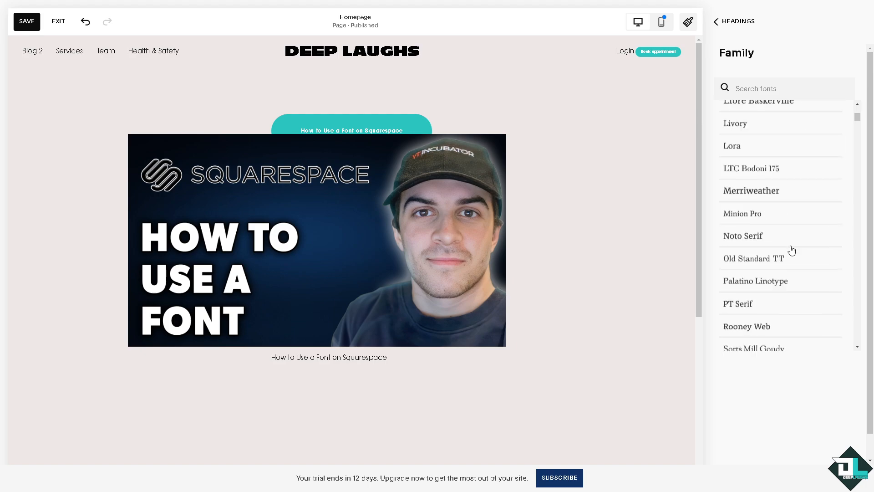
scroll(792, 248, "up", 1)
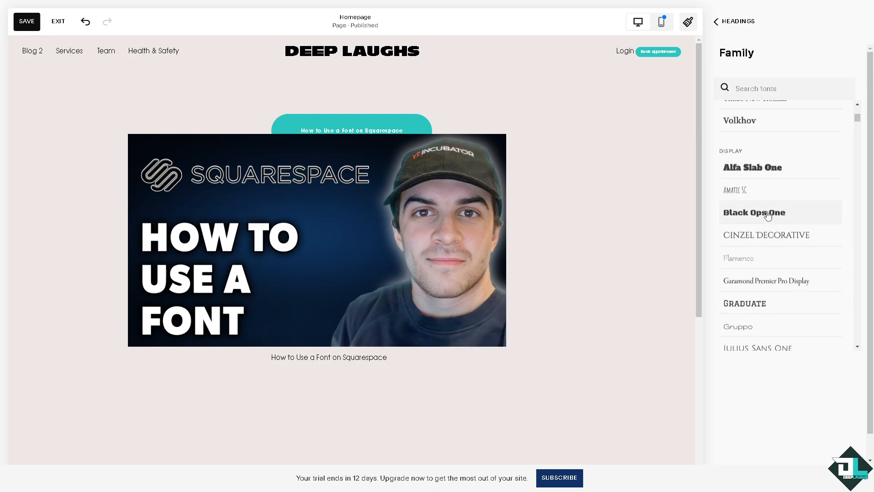
left_click(764, 175)
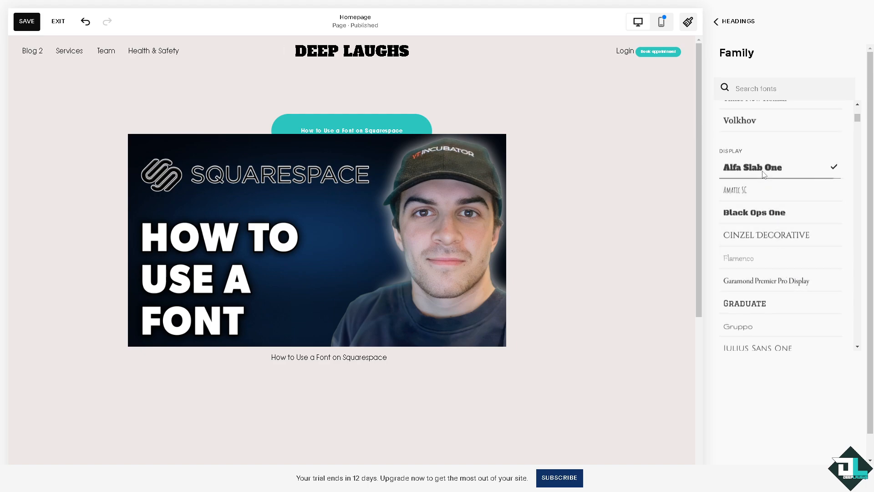
scroll(777, 218, "down", 4)
scroll(766, 197, "down", 2)
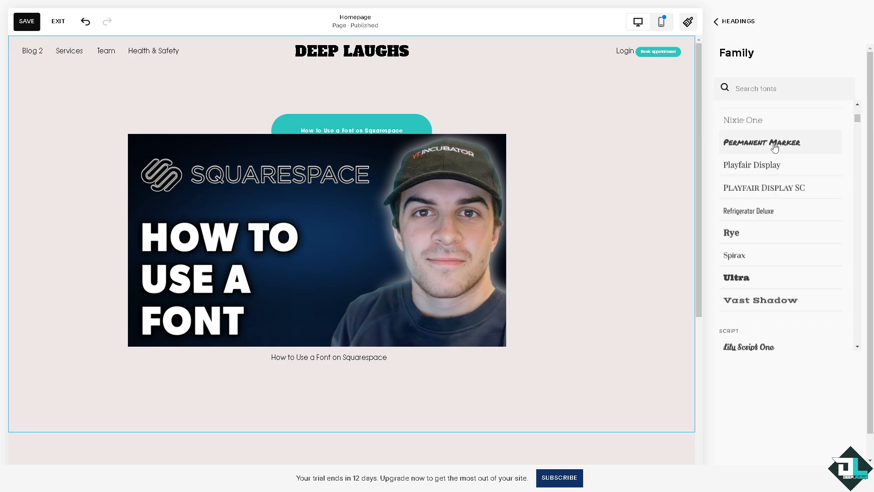
left_click(775, 141)
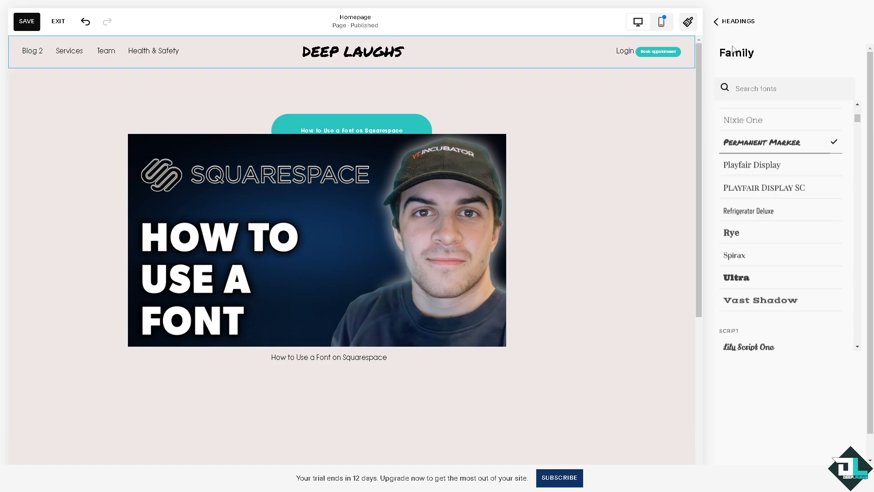
left_click(715, 22)
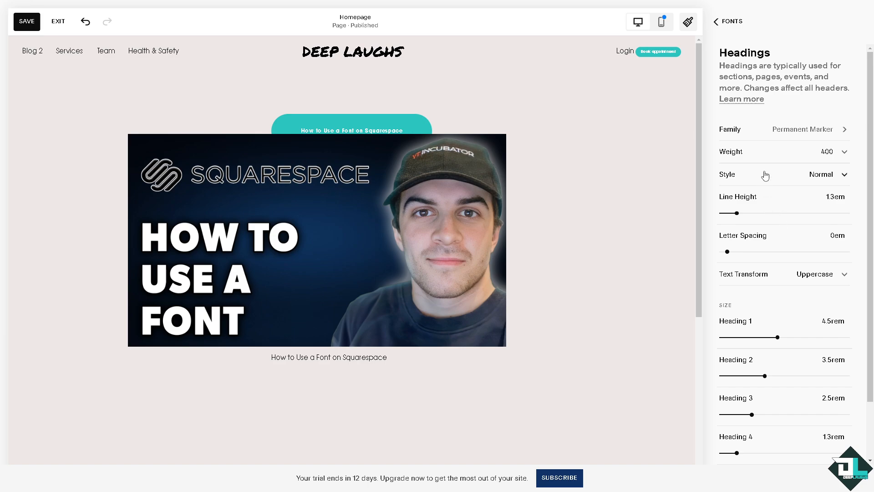
- Examine the weight and style options offered for the headings
left_click(842, 153)
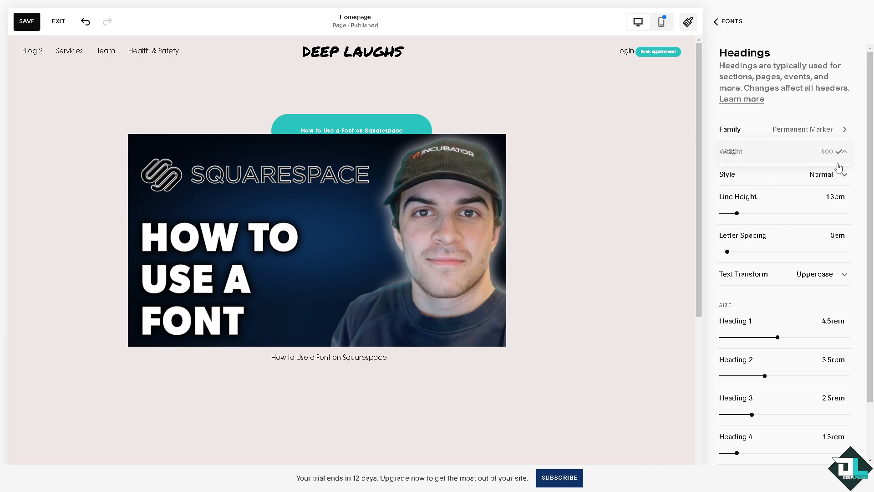
left_click(712, 171)
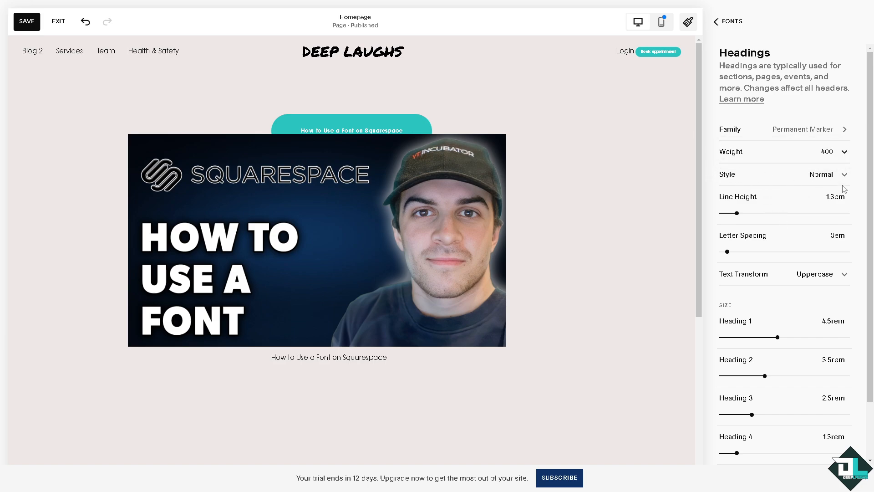
left_click(843, 175)
left_click(763, 184)
- Set the headings' line height to 4.9em and their letter spacing to -0.03em
mouse_move(765, 219)
left_mouse_down()
mouse_move(804, 218)
mouse_move(783, 221)
left_mouse_up()
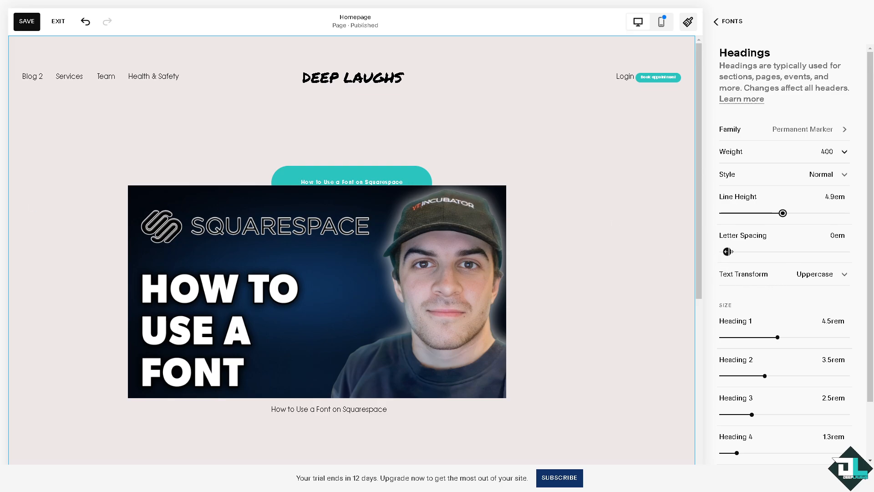
mouse_move(727, 251)
left_mouse_down()
mouse_move(757, 252)
mouse_move(725, 251)
left_mouse_up()
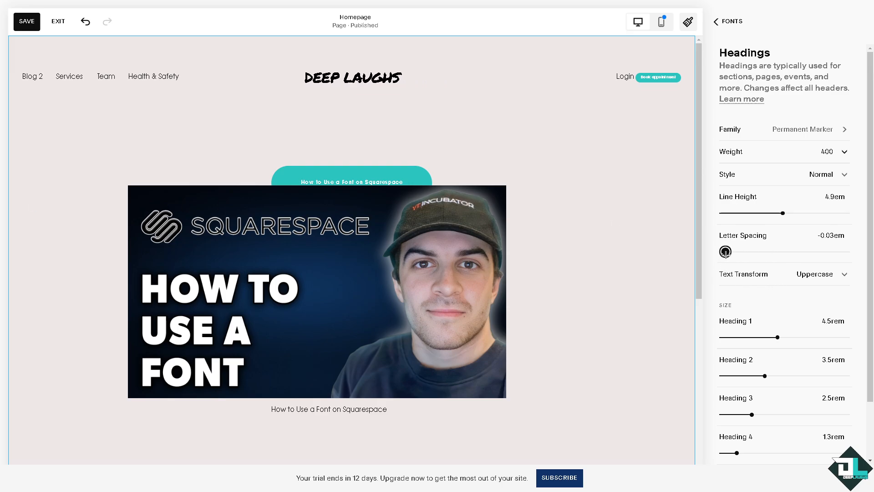
- Increase the Heading 1 size slightly
scroll(781, 325, "down", 2)
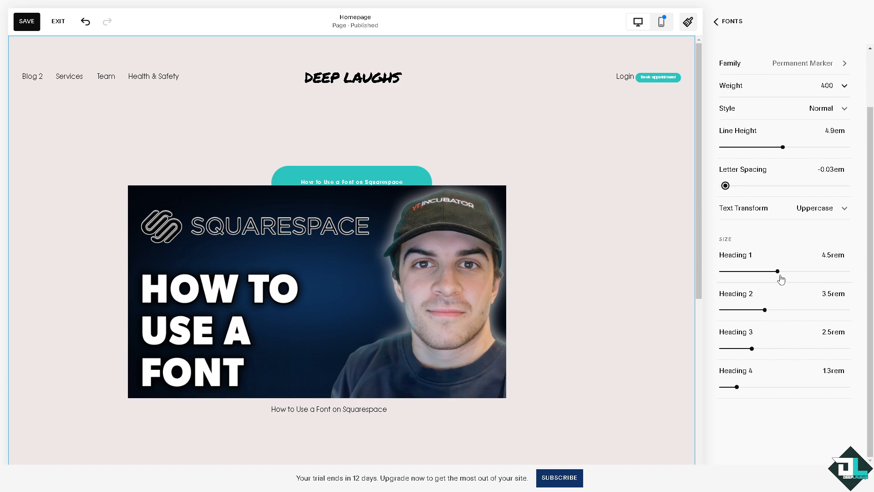
mouse_move(778, 271)
left_mouse_down()
mouse_move(833, 272)
mouse_move(791, 272)
left_mouse_up()
- Return to the Fonts overview and open the font settings for the site's buttons
left_click(716, 22)
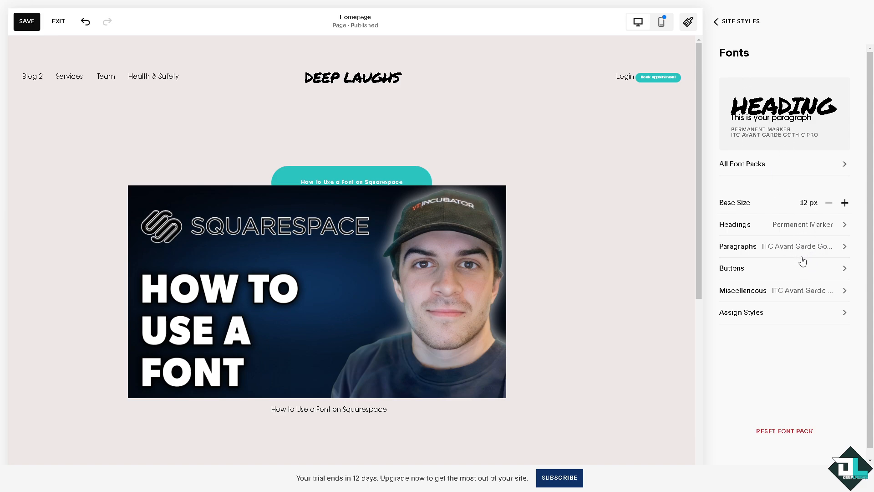
left_click(797, 271)
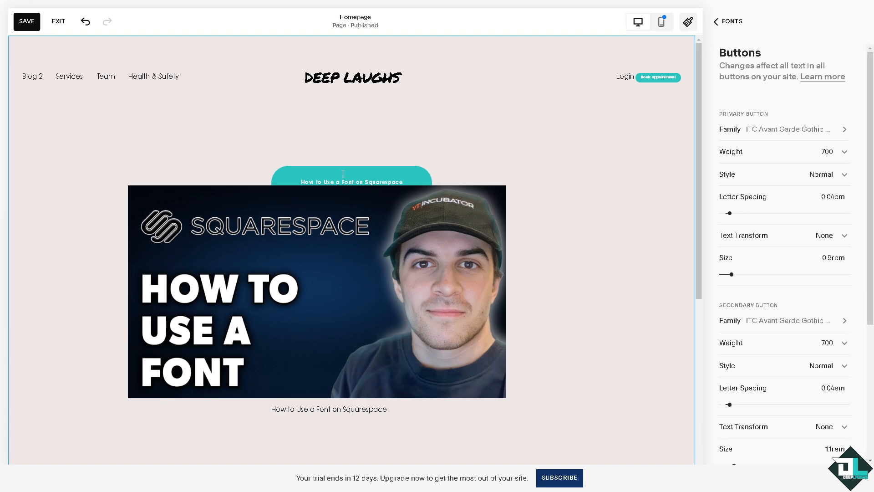
- Browse the full font library for the primary button, try several fonts, and set its family to Black Ops One
left_click(788, 130)
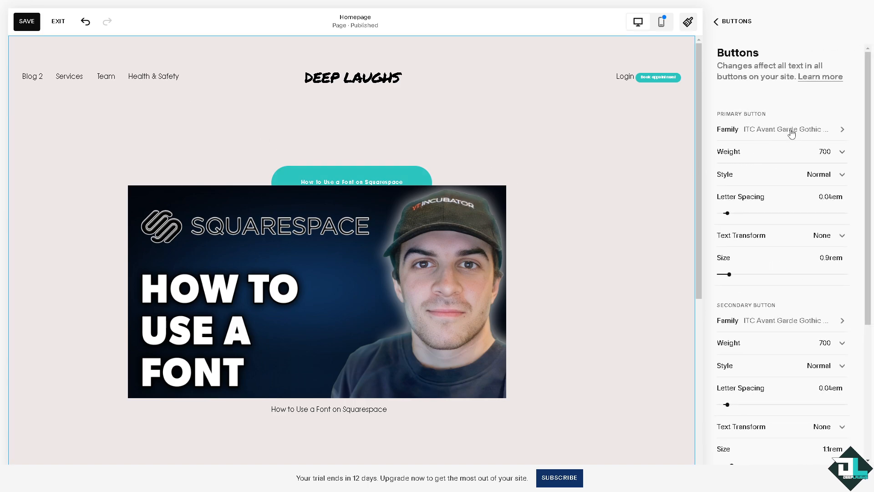
left_click(763, 134)
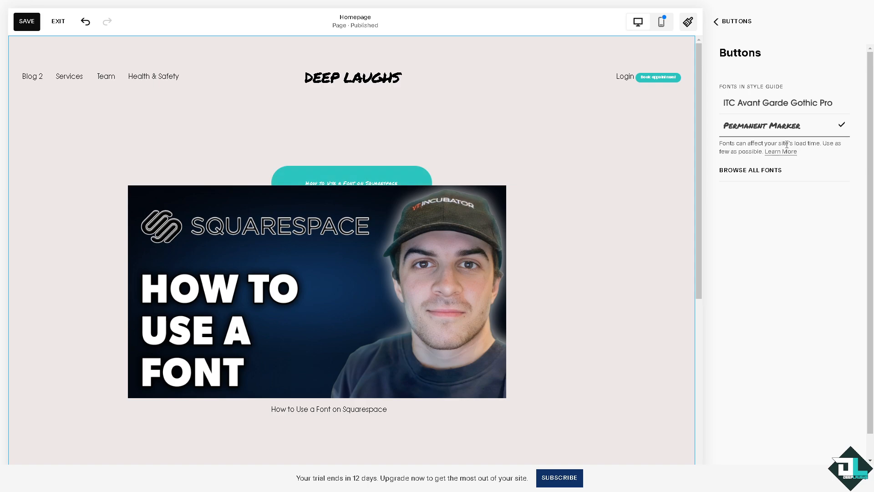
left_click(774, 170)
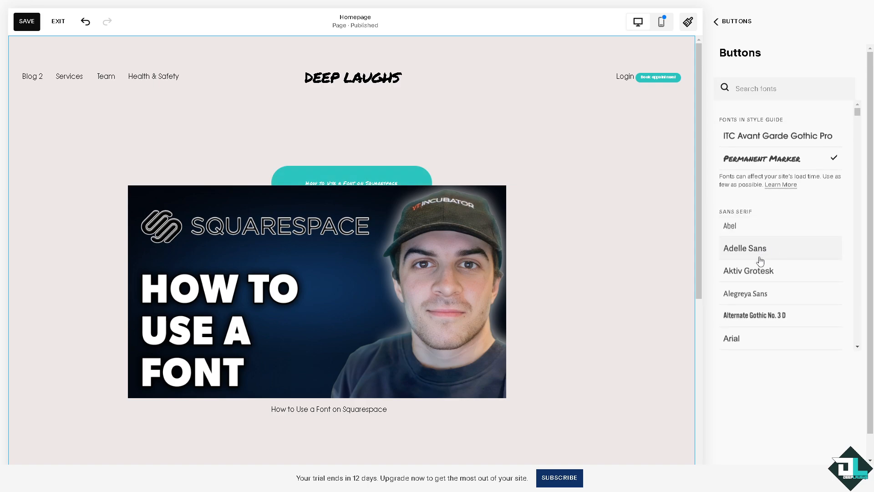
left_click(759, 316)
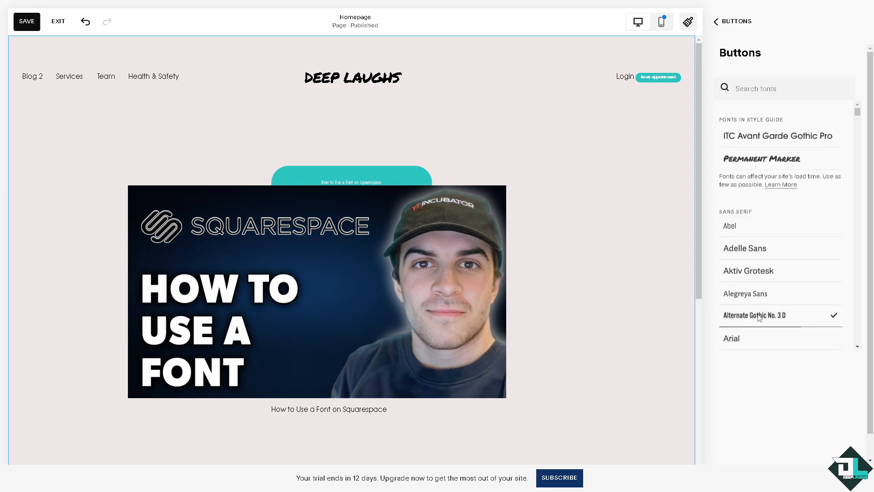
left_click(759, 271)
scroll(808, 339, "down", 5)
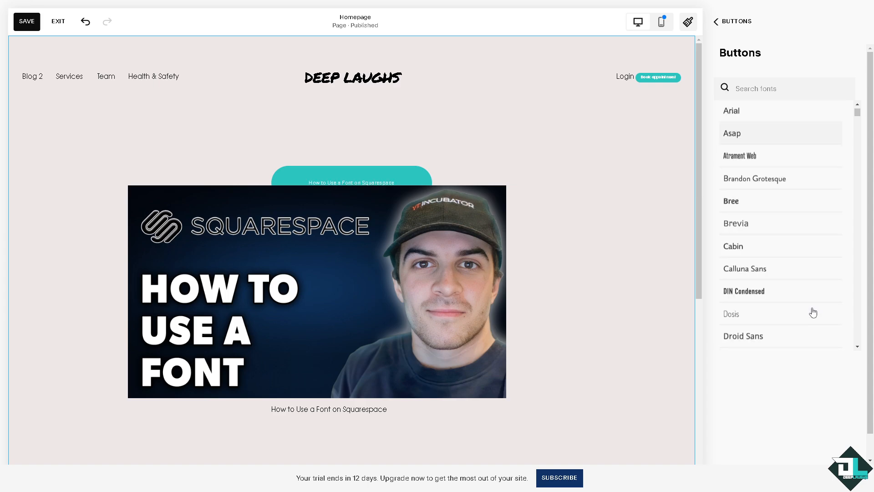
scroll(770, 303, "down", 15)
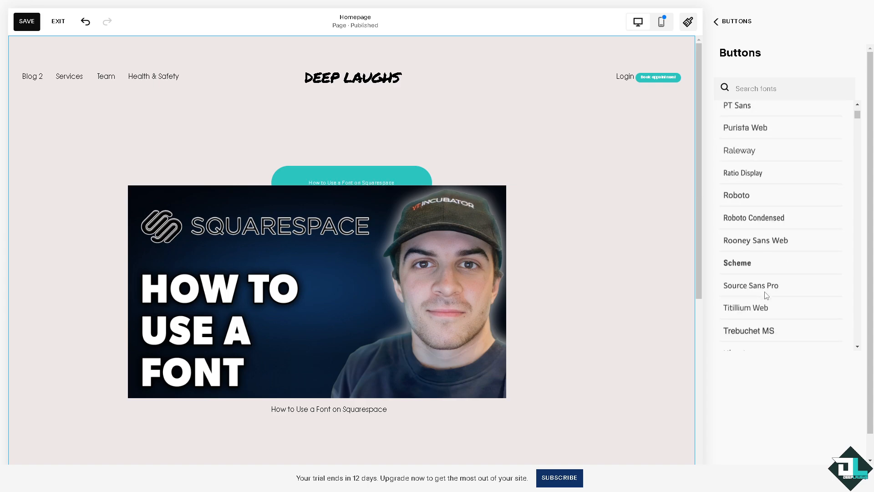
left_click(751, 269)
scroll(752, 270, "down", 15)
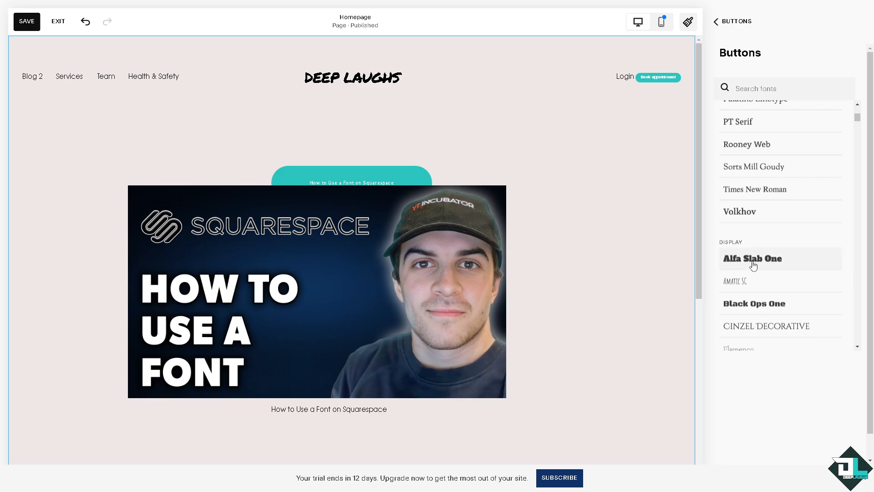
left_click(754, 306)
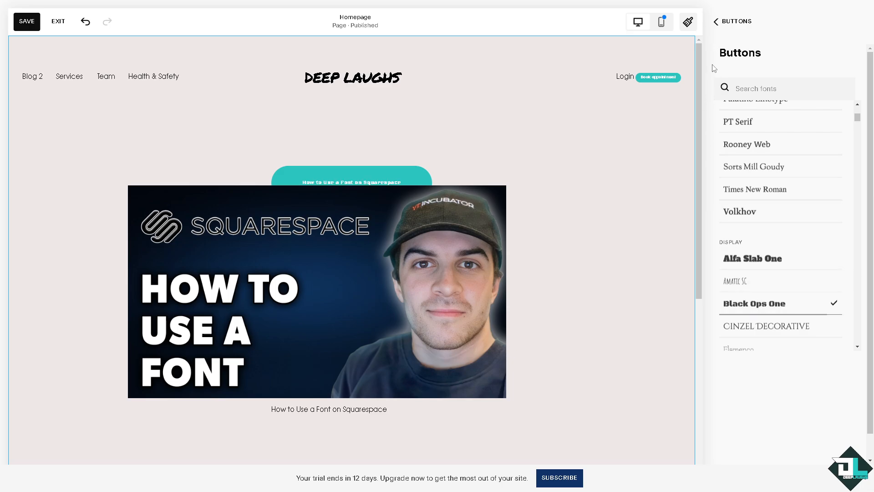
left_click(717, 22)
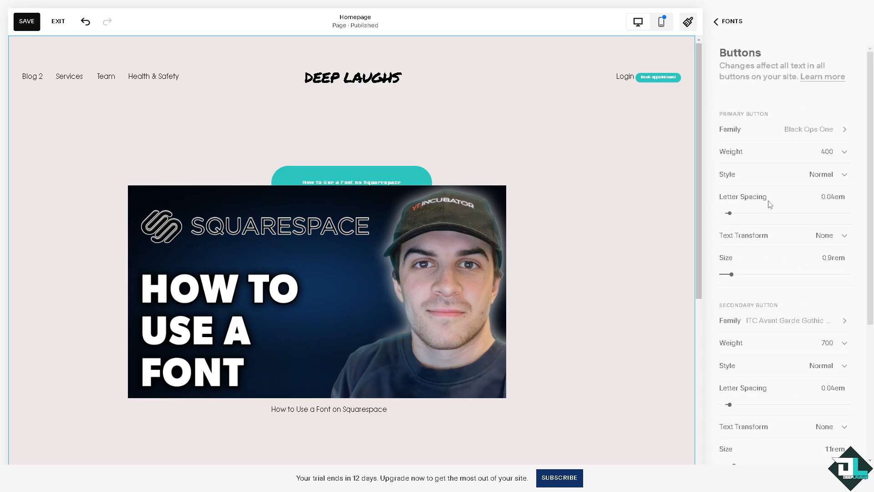
- Set the tertiary button's font family to Permanent Marker and return to the Fonts overview
scroll(769, 205, "down", 5)
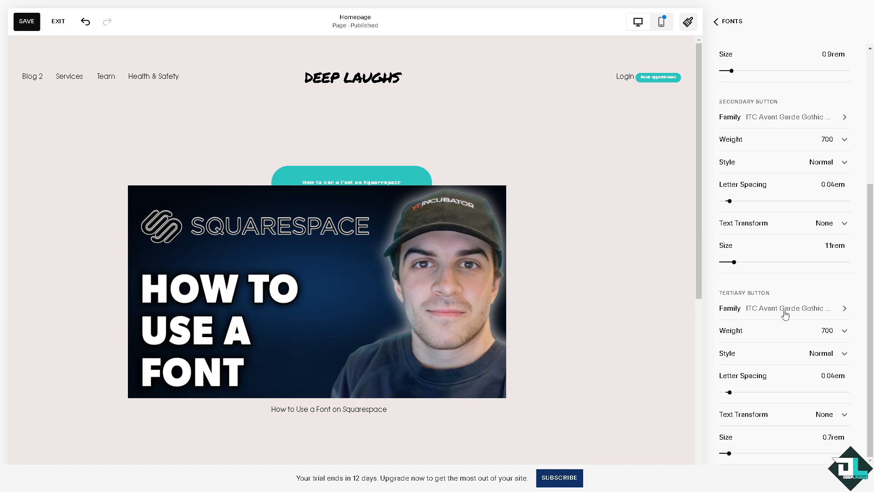
left_click(783, 311)
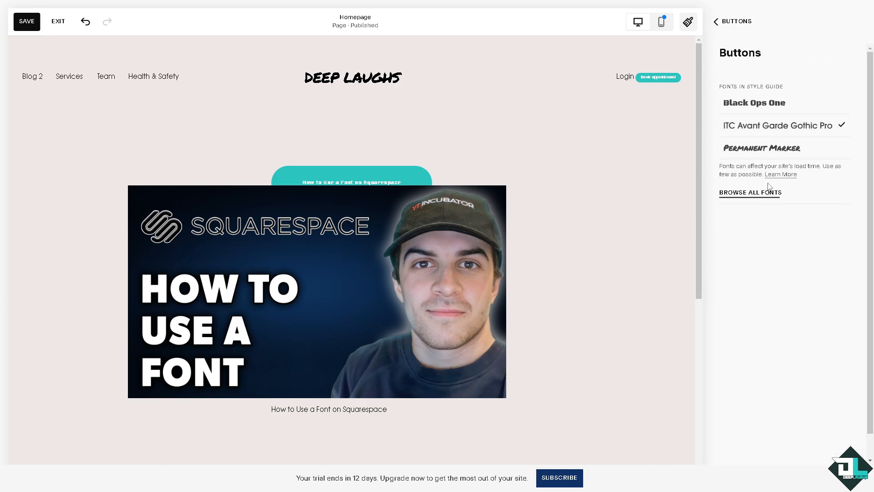
left_click(765, 151)
left_click(728, 21)
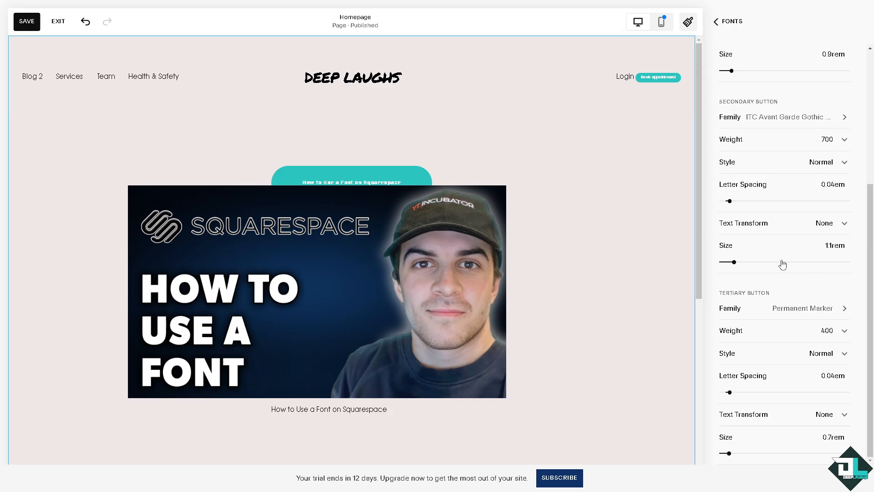
left_click(716, 22)
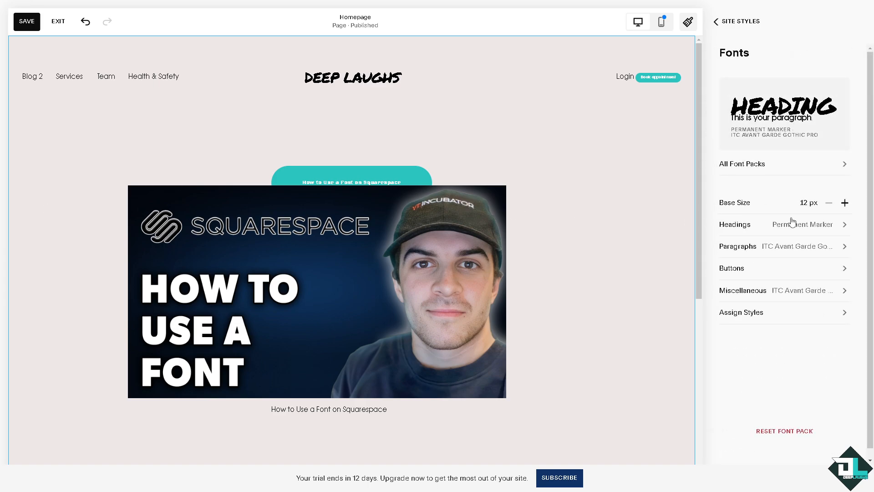
- Open the site's color palette for editing and change the teal accent color's hue to RGB 43, 196, 171
scroll(759, 236, "down", 1)
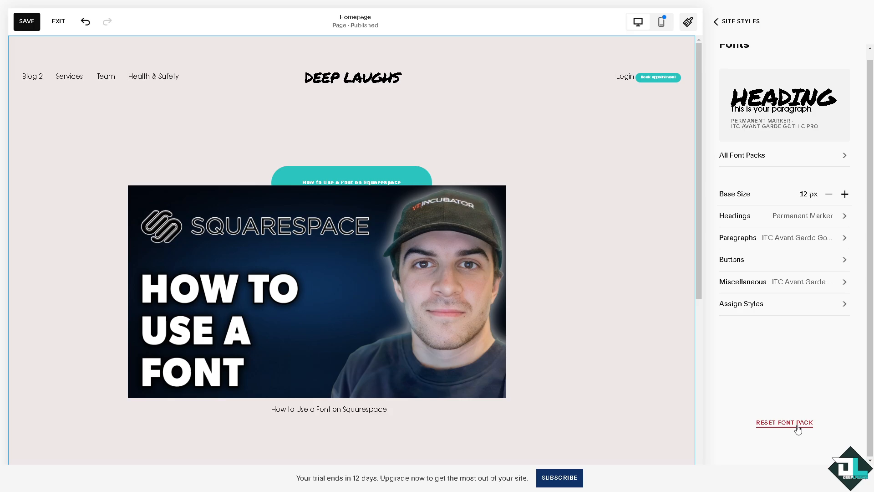
left_click(715, 22)
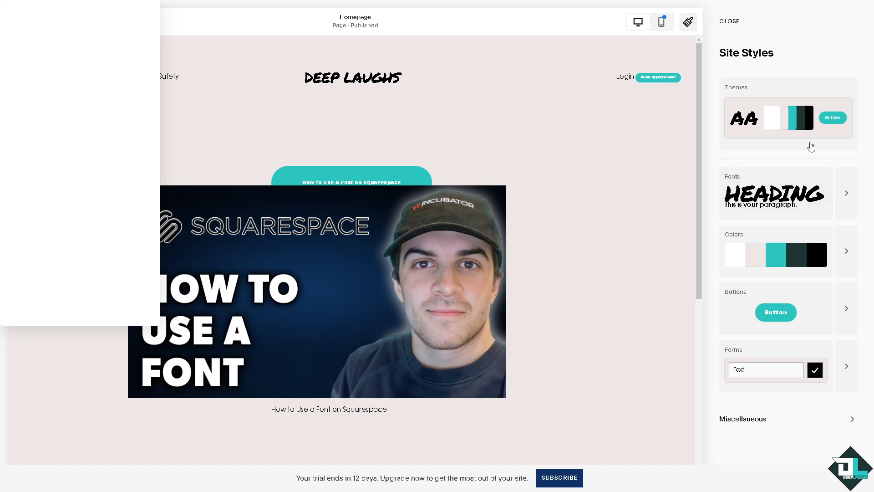
left_click(850, 203)
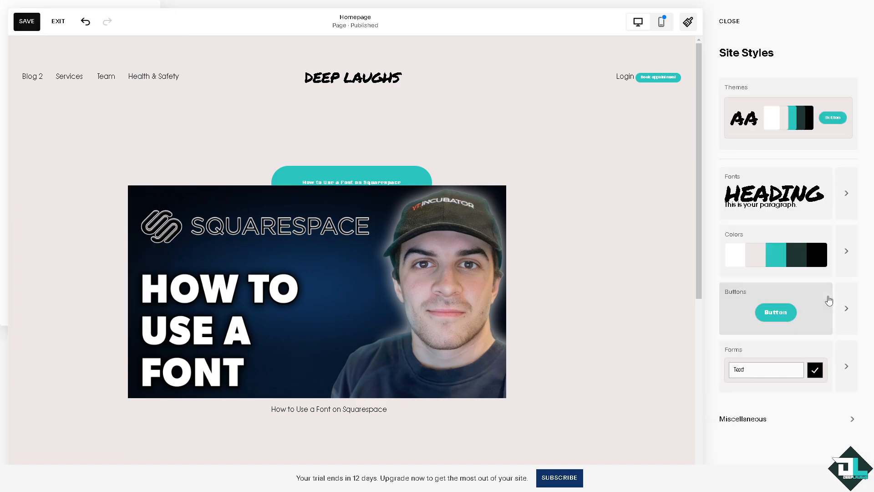
left_click(849, 252)
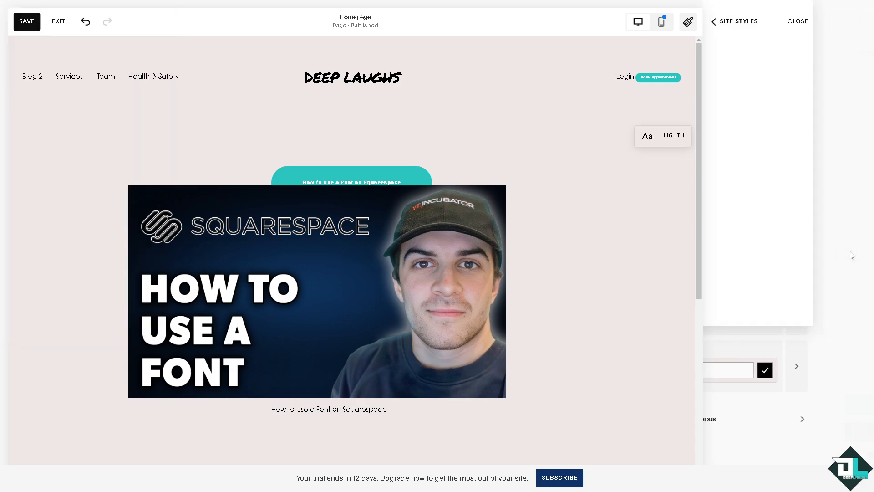
left_click(745, 103)
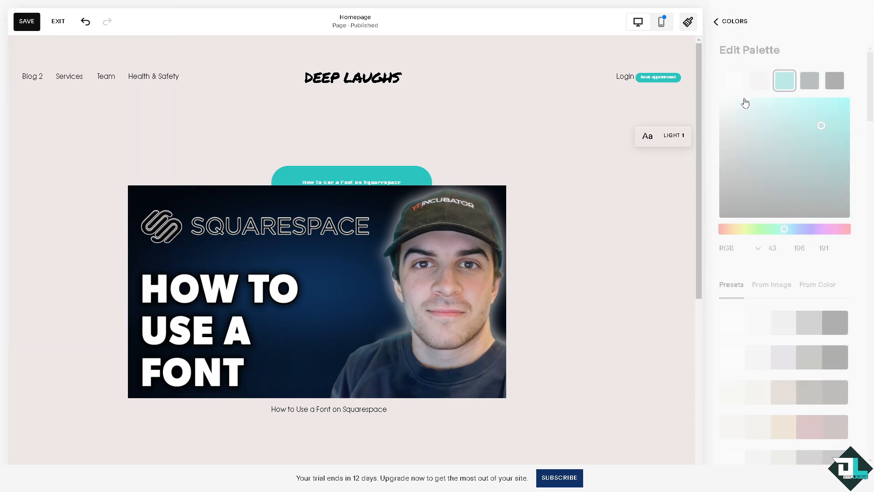
left_click(736, 230)
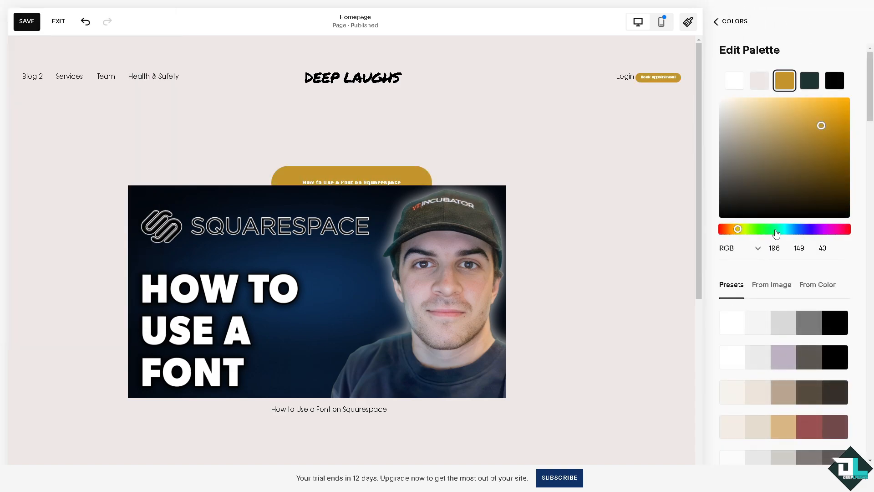
left_click_drag(775, 229, 781, 229)
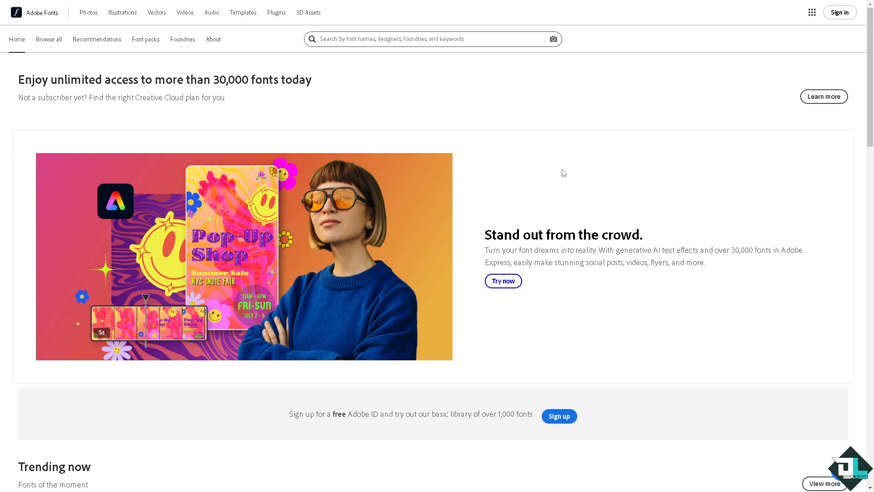
- Browse the trending, new and hidden-gem fonts on the Adobe Fonts home page and open the Joly Text family
scroll(563, 173, "down", 5)
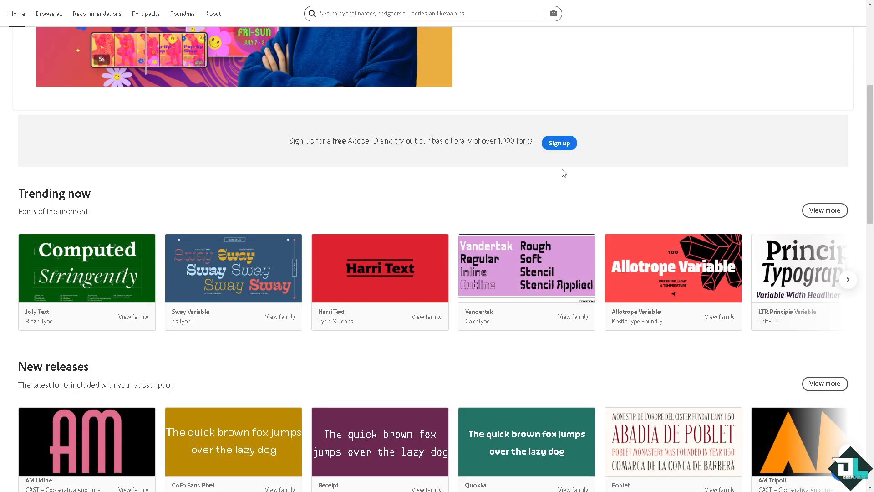
scroll(563, 172, "down", 2)
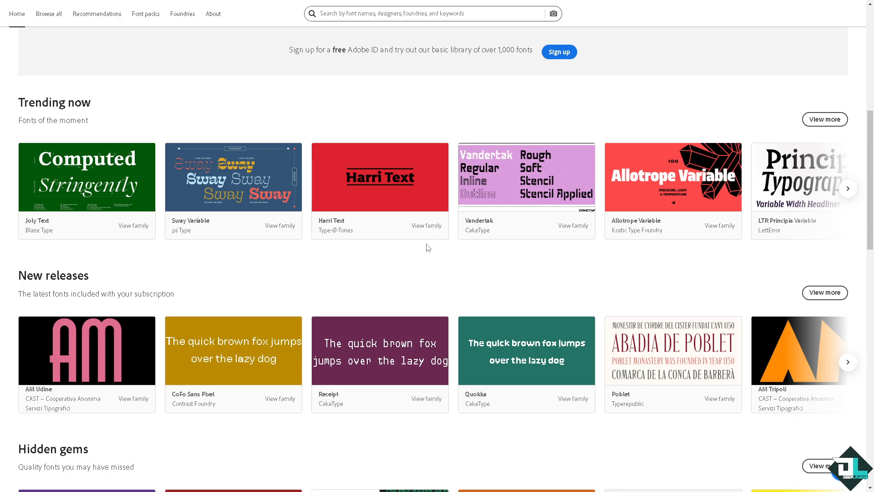
scroll(439, 269, "down", 2)
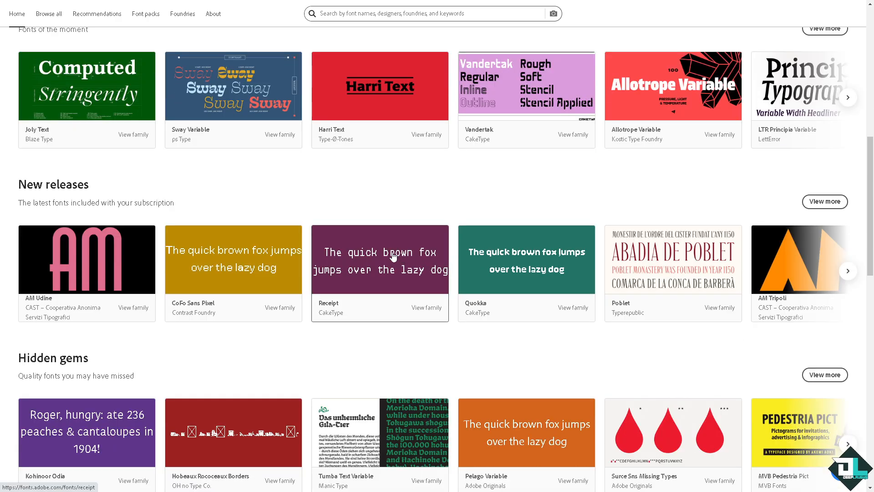
scroll(151, 226, "down", 7)
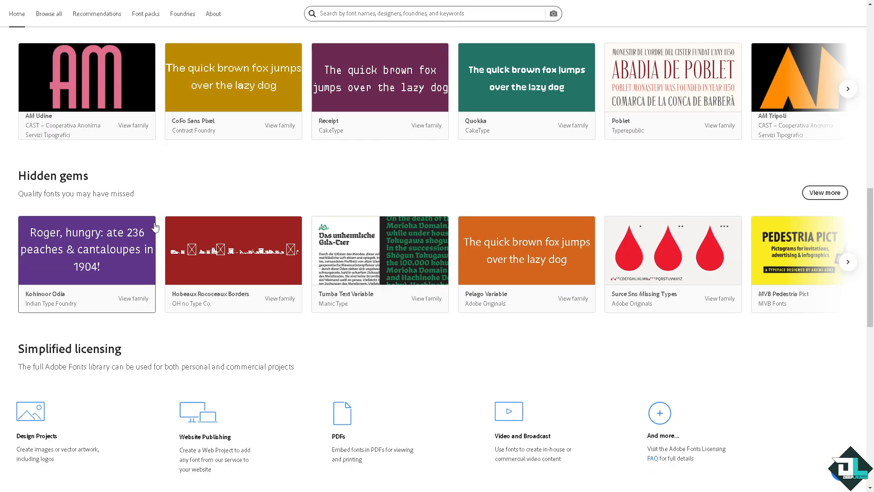
scroll(152, 226, "down", 4)
scroll(152, 228, "up", 16)
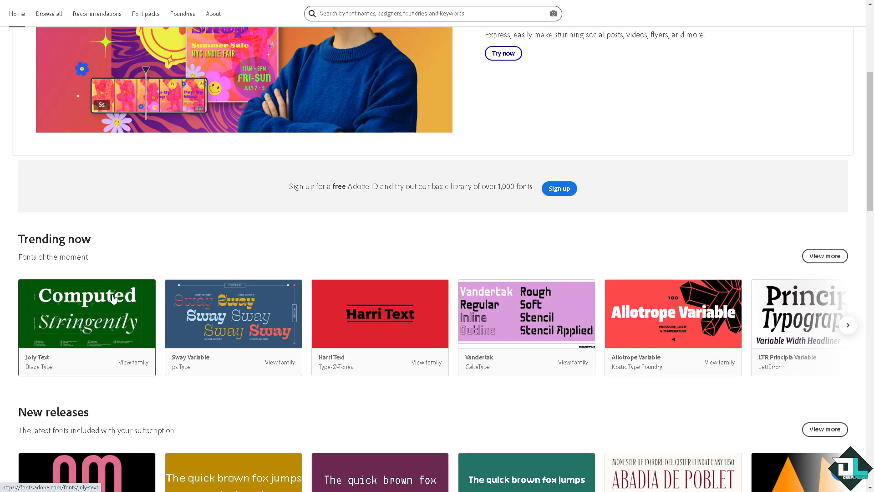
left_click(111, 307)
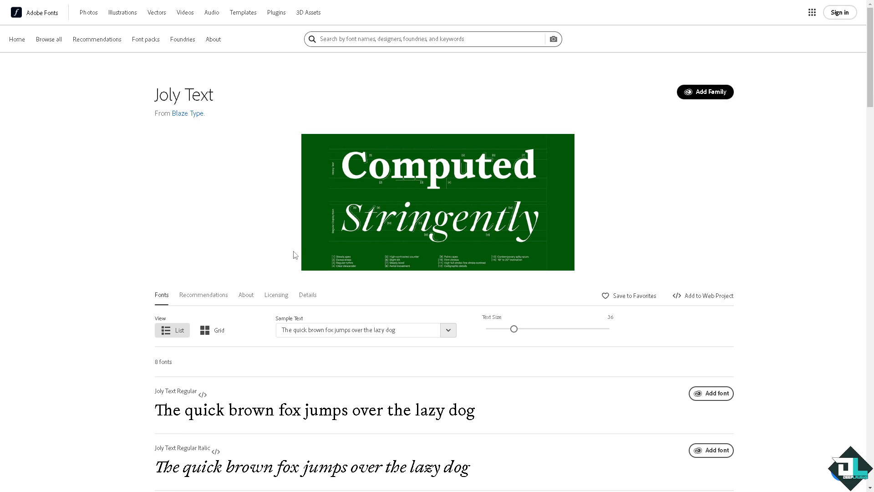
- Review the styles of the Joly Text family and add the Joly Text Medium Italic font
scroll(294, 254, "down", 2)
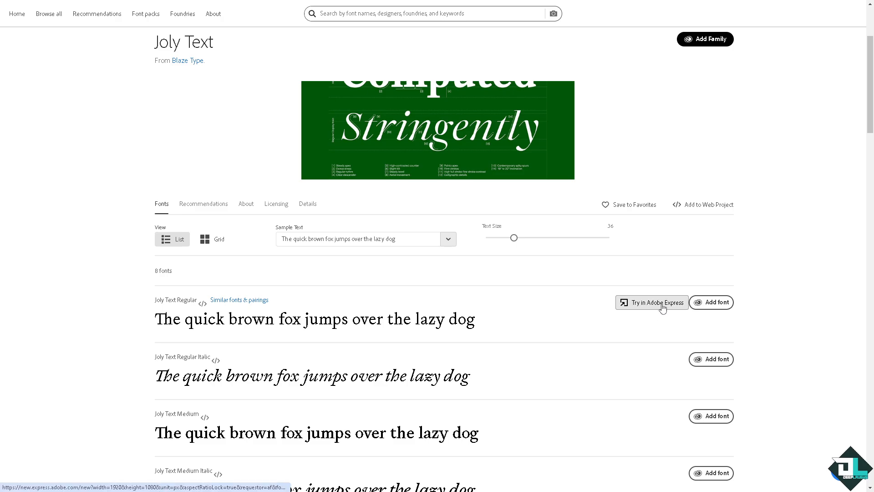
scroll(663, 308, "down", 4)
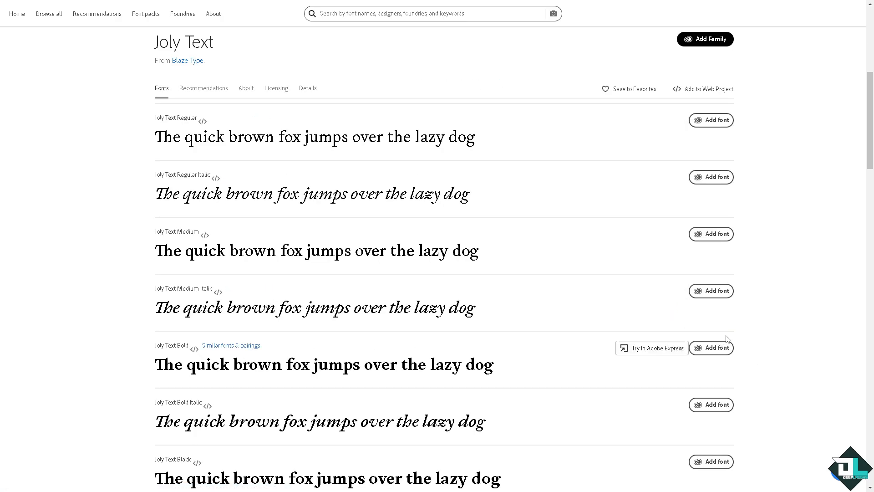
left_click(716, 291)
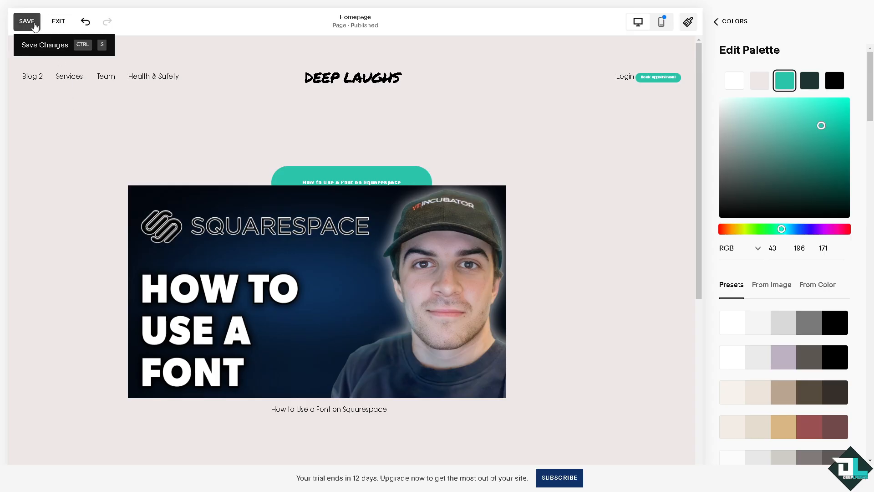
- Save the style changes in Squarespace and exit the homepage editor to the site's Pages list
left_click(27, 22)
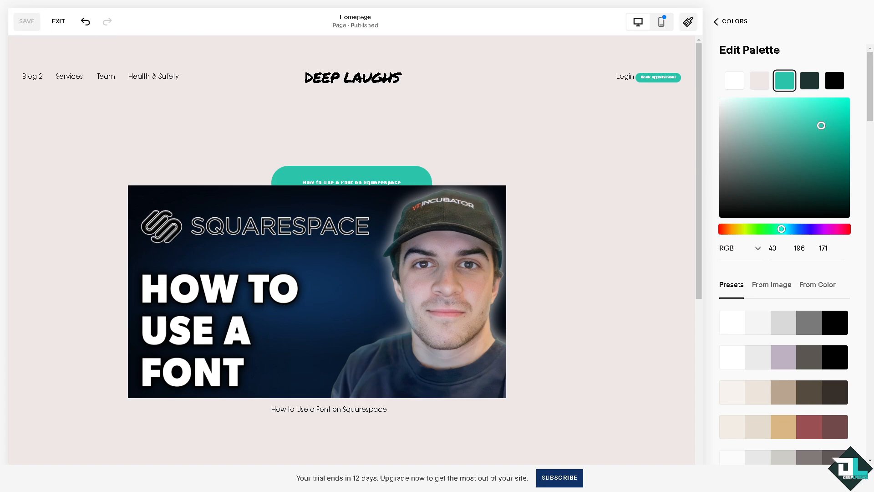
left_click(58, 24)
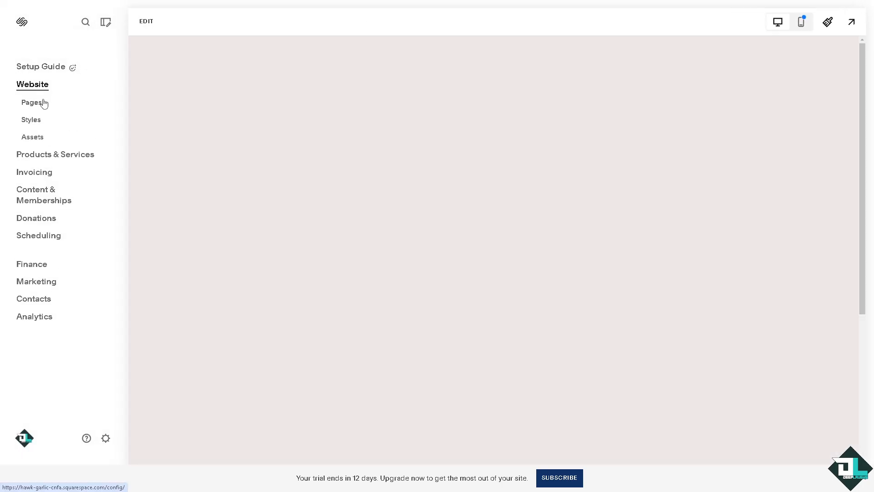
left_click(36, 104)
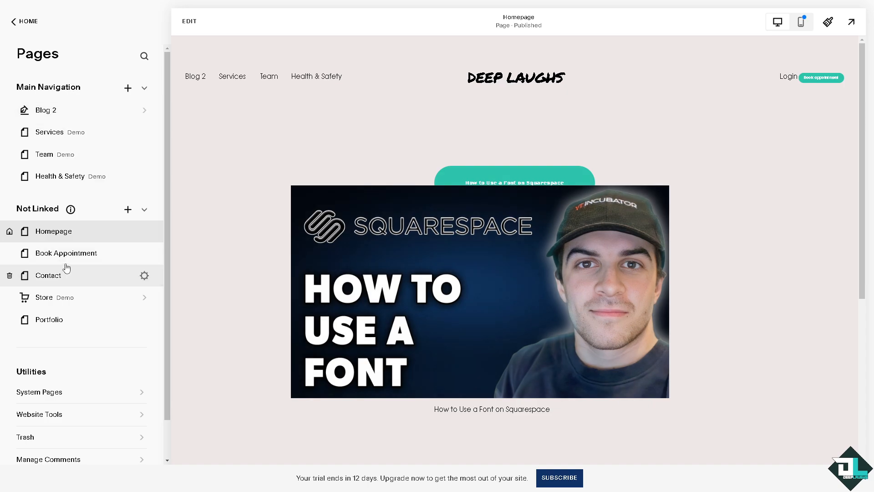
left_click(145, 212)
left_click(127, 210)
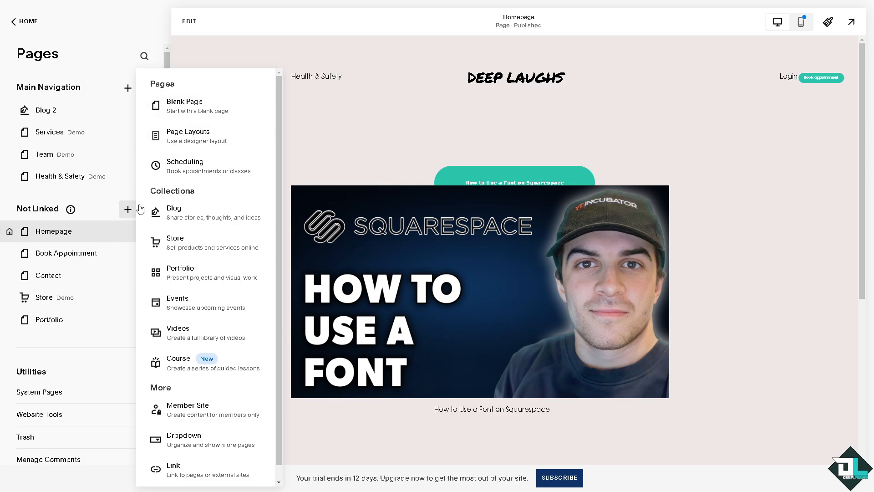
scroll(207, 220, "down", 1)
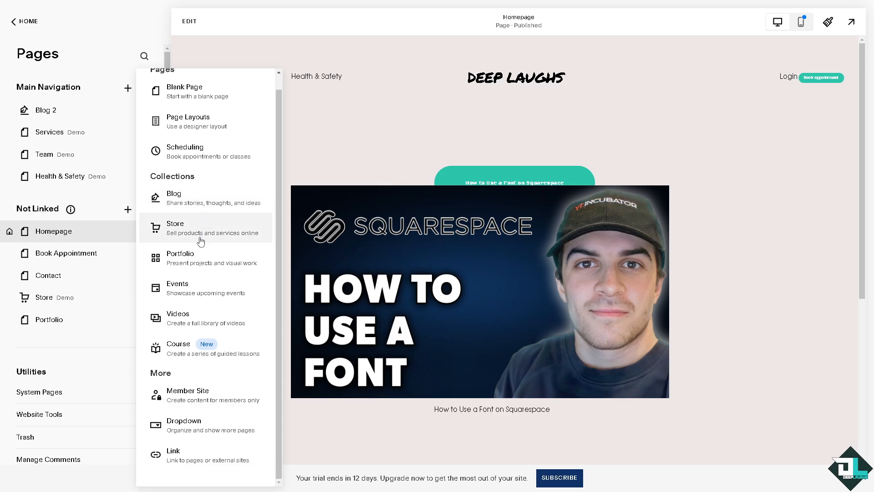
left_click(195, 456)
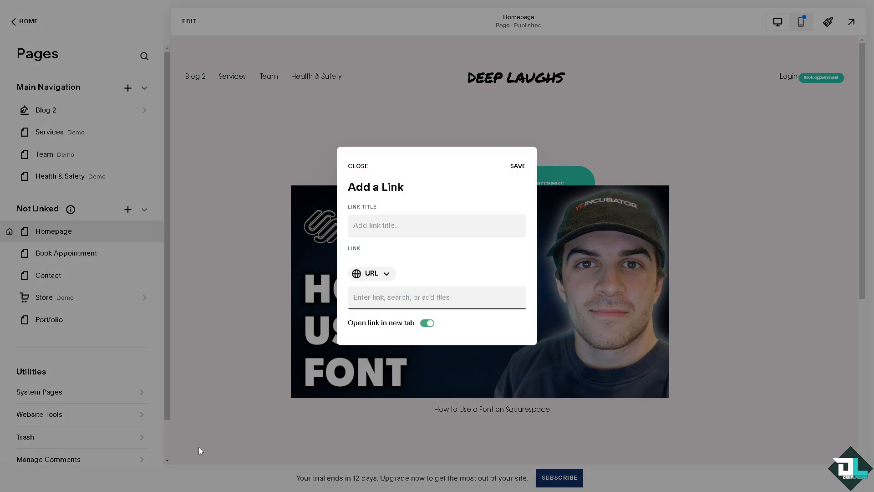
left_click(422, 224)
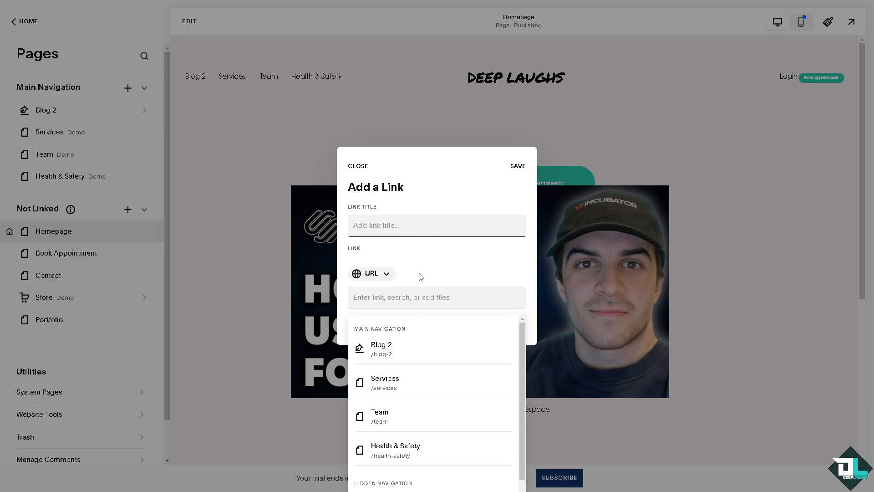
left_click(421, 277)
left_click(408, 221)
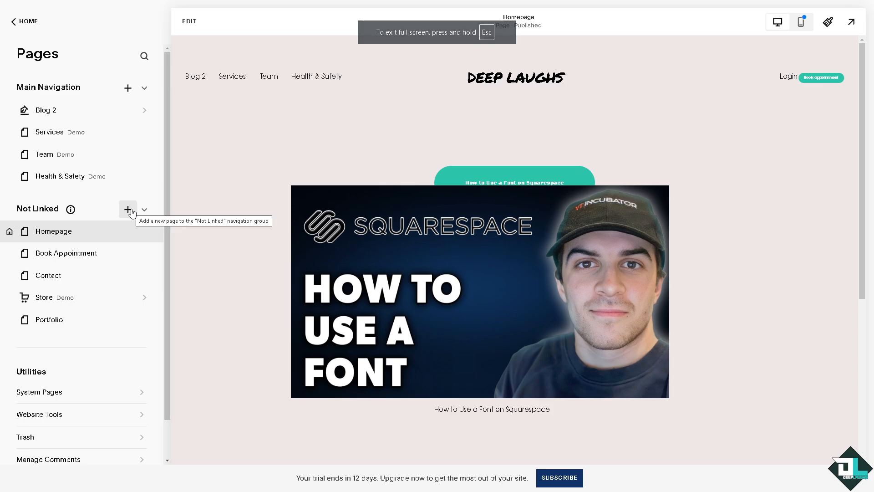
- Start a new link in the Not Linked group and title it "Adobe Fonts (Typekit)"
left_click(128, 210)
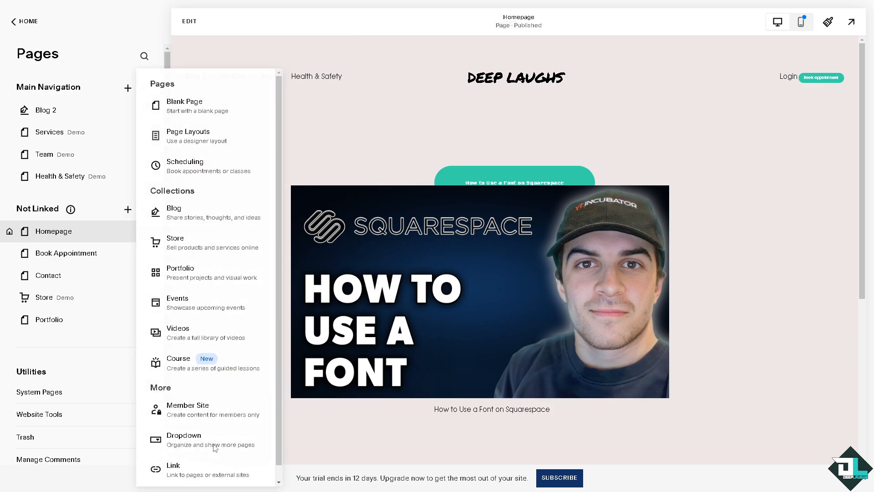
left_click(187, 469)
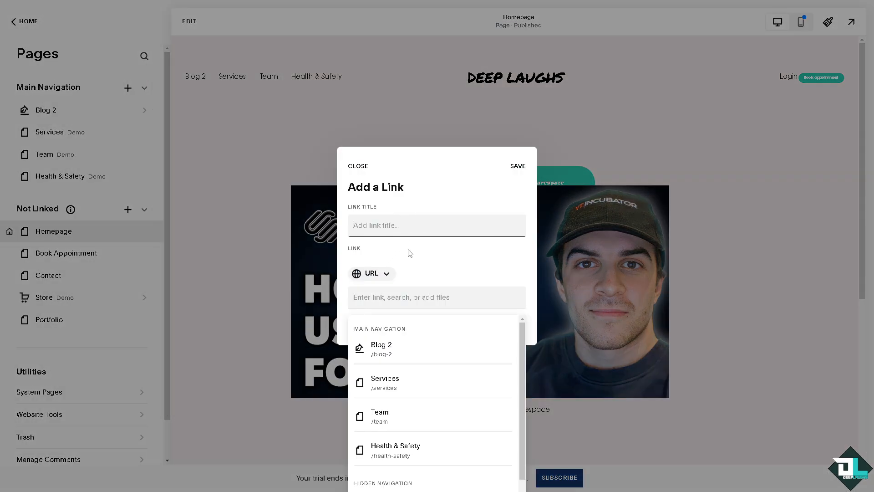
left_click(414, 300)
type("Adobe Fonts (Typekit)")
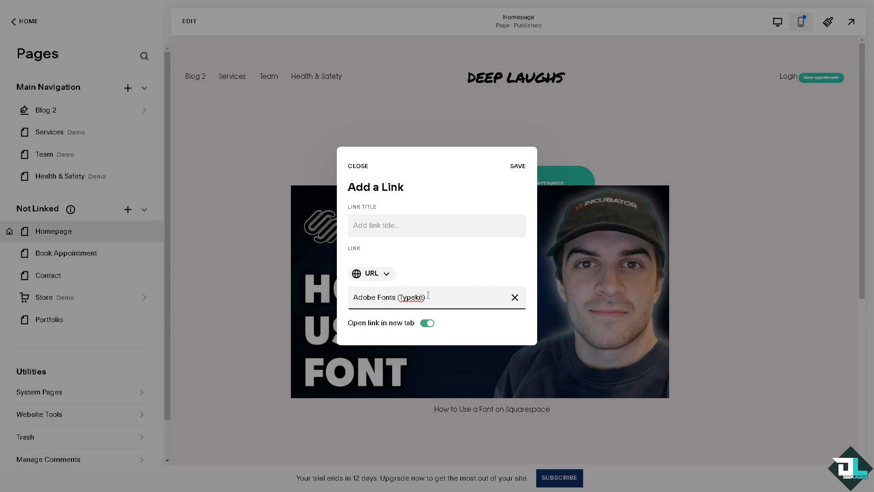
left_click_drag(427, 297, 316, 302)
key("ctrl+c")
left_click(366, 233)
key("ctrl+v")
left_click_drag(433, 301, 317, 297)
key("BackSpace")
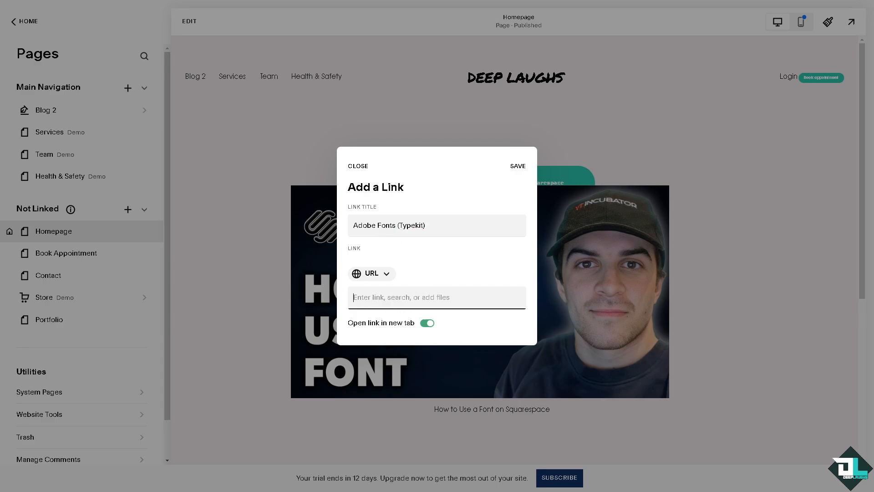
key("ctrl+v")
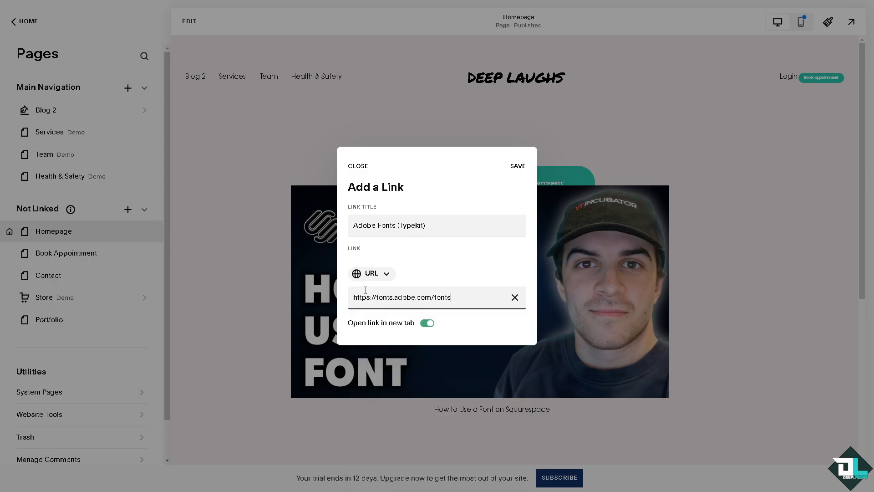
left_click(518, 167)
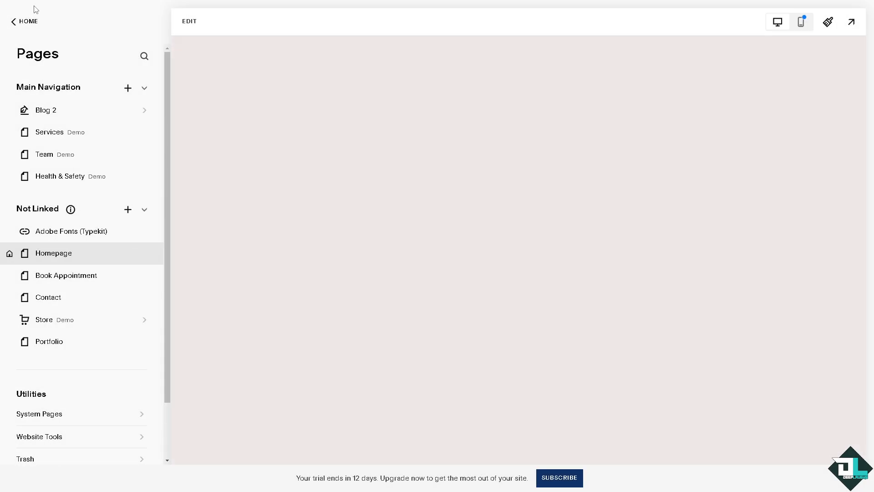
- Return to the site's main menu, preview the homepage in full screen and leave the preview
left_click(16, 21)
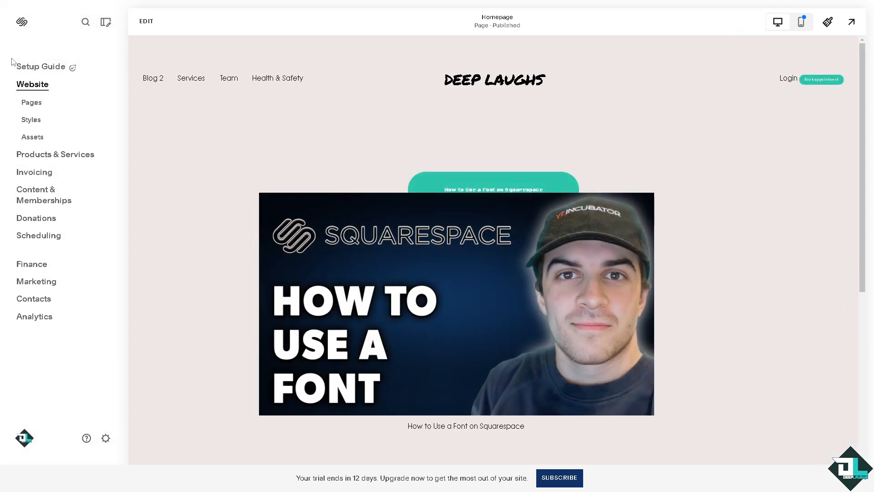
left_click(850, 23)
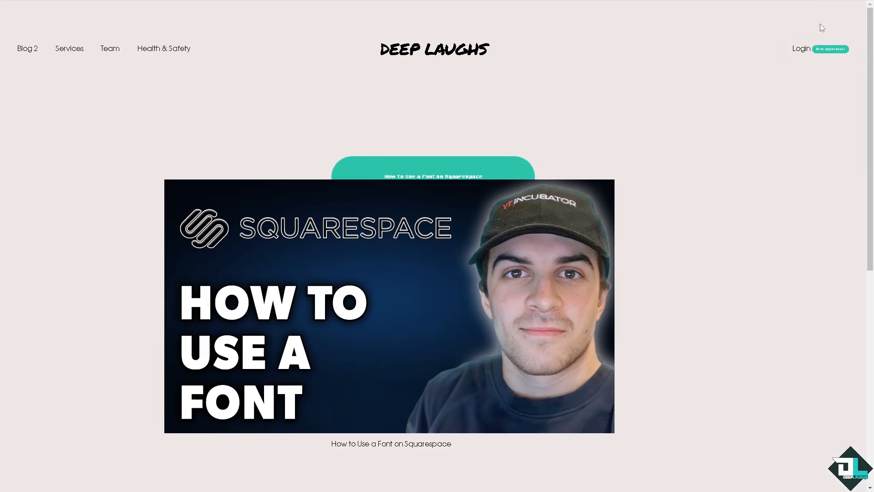
left_click(864, 10)
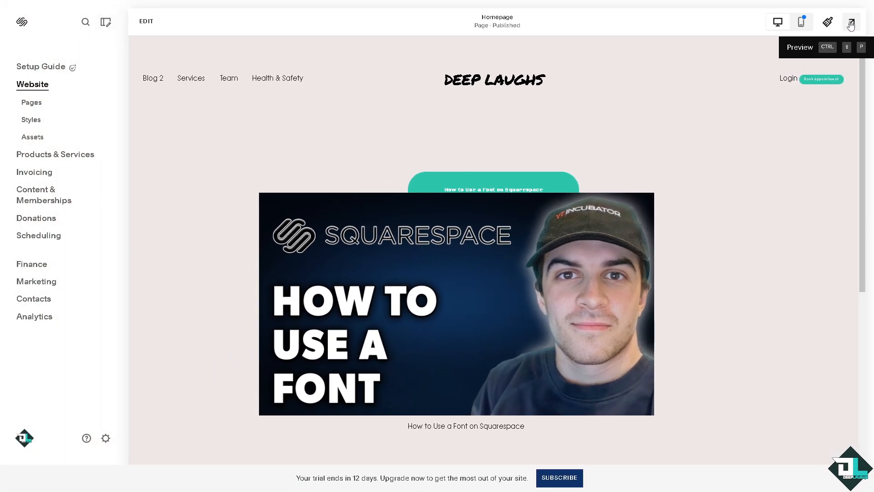
- Open the recommended font packs in the homepage's site styles
left_click(828, 22)
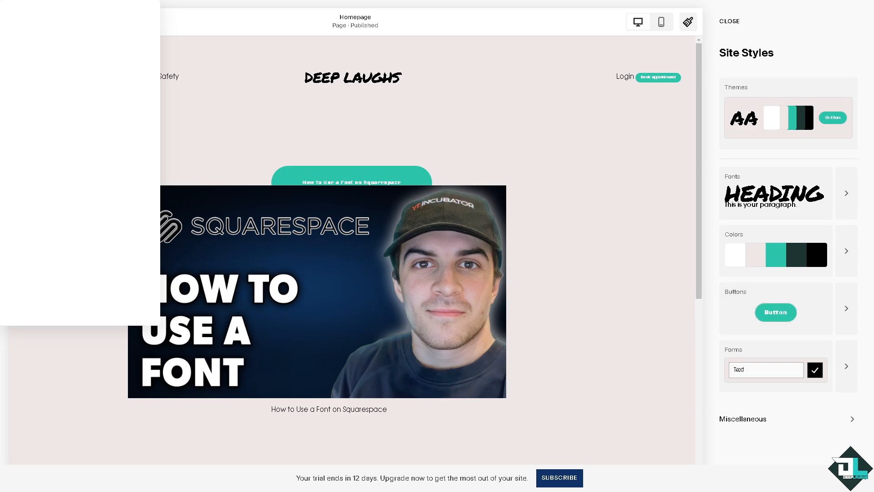
left_click(781, 191)
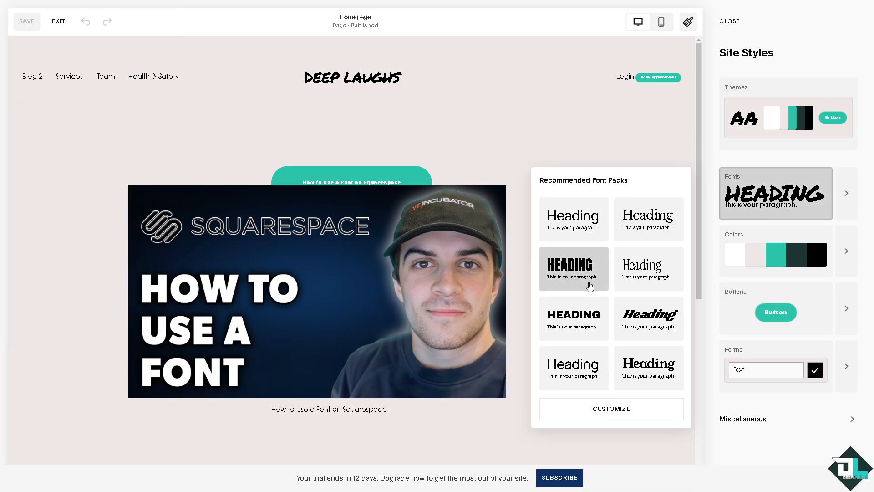